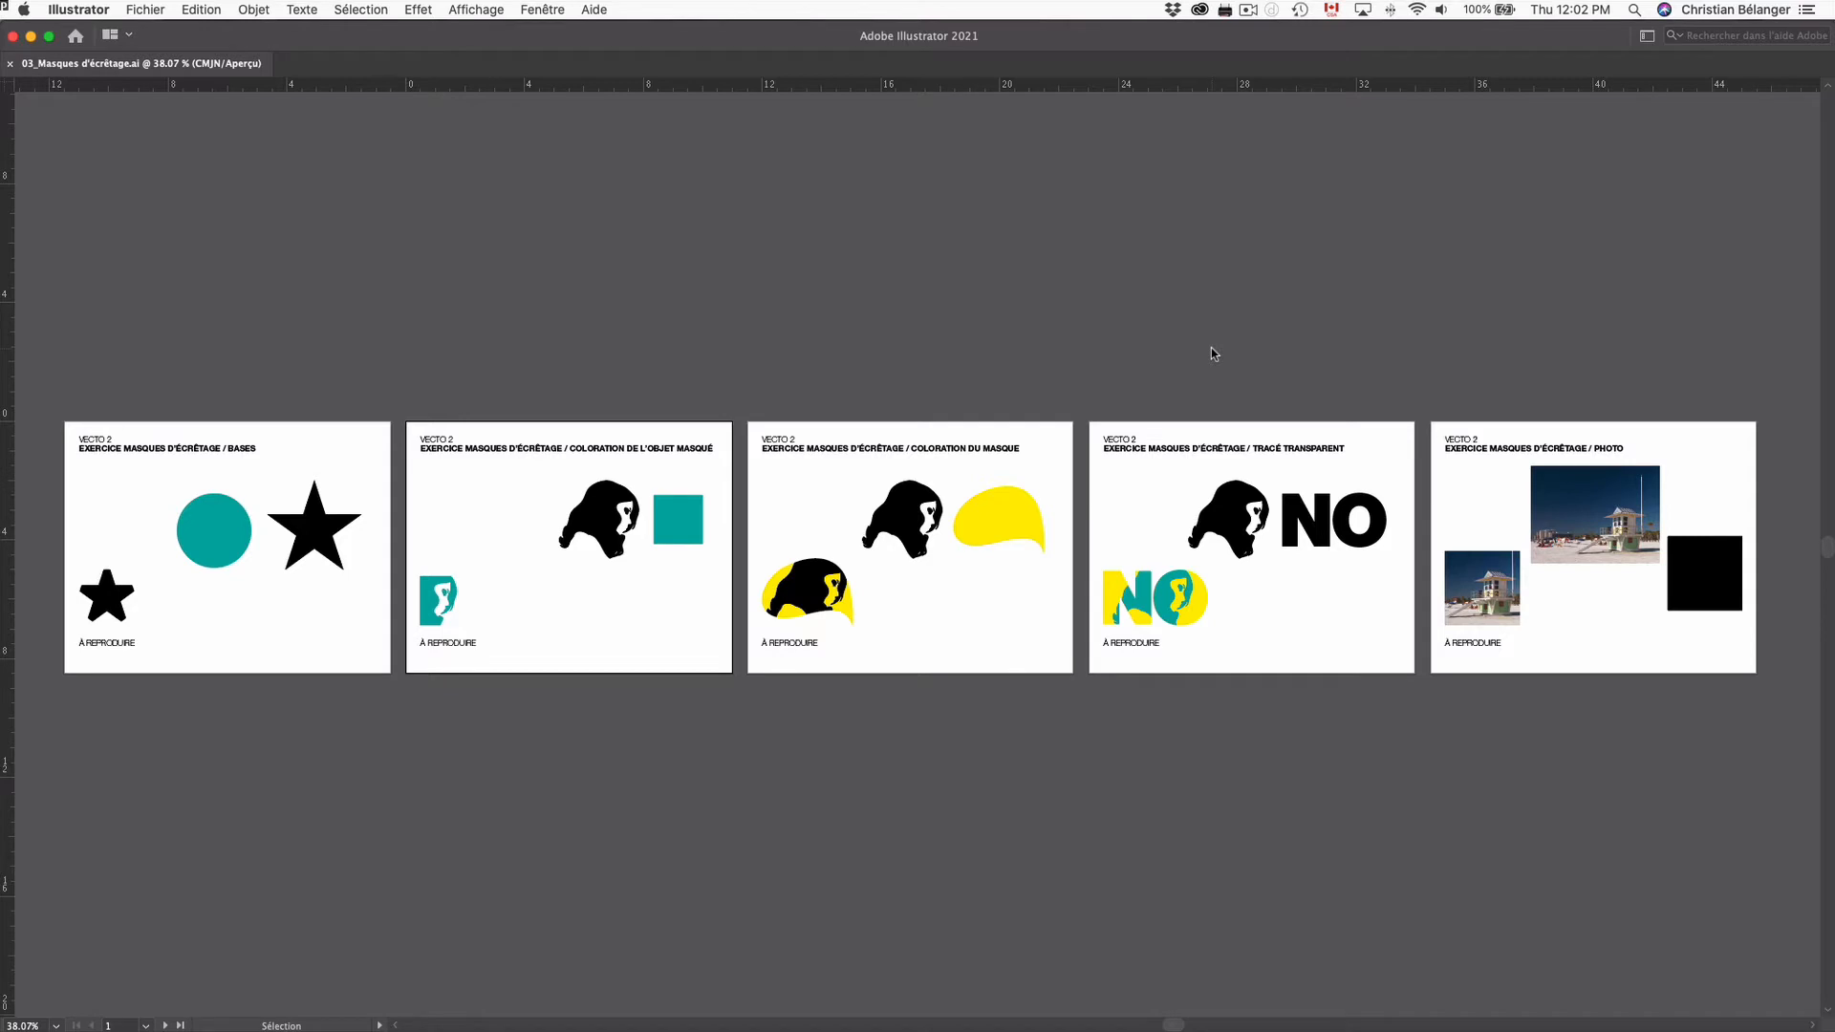
Place the yellow shape over the black head on the COLORATION DU MASQUE artboard and bring it to the front
key(z)
drag(693, 377, 1200, 732)
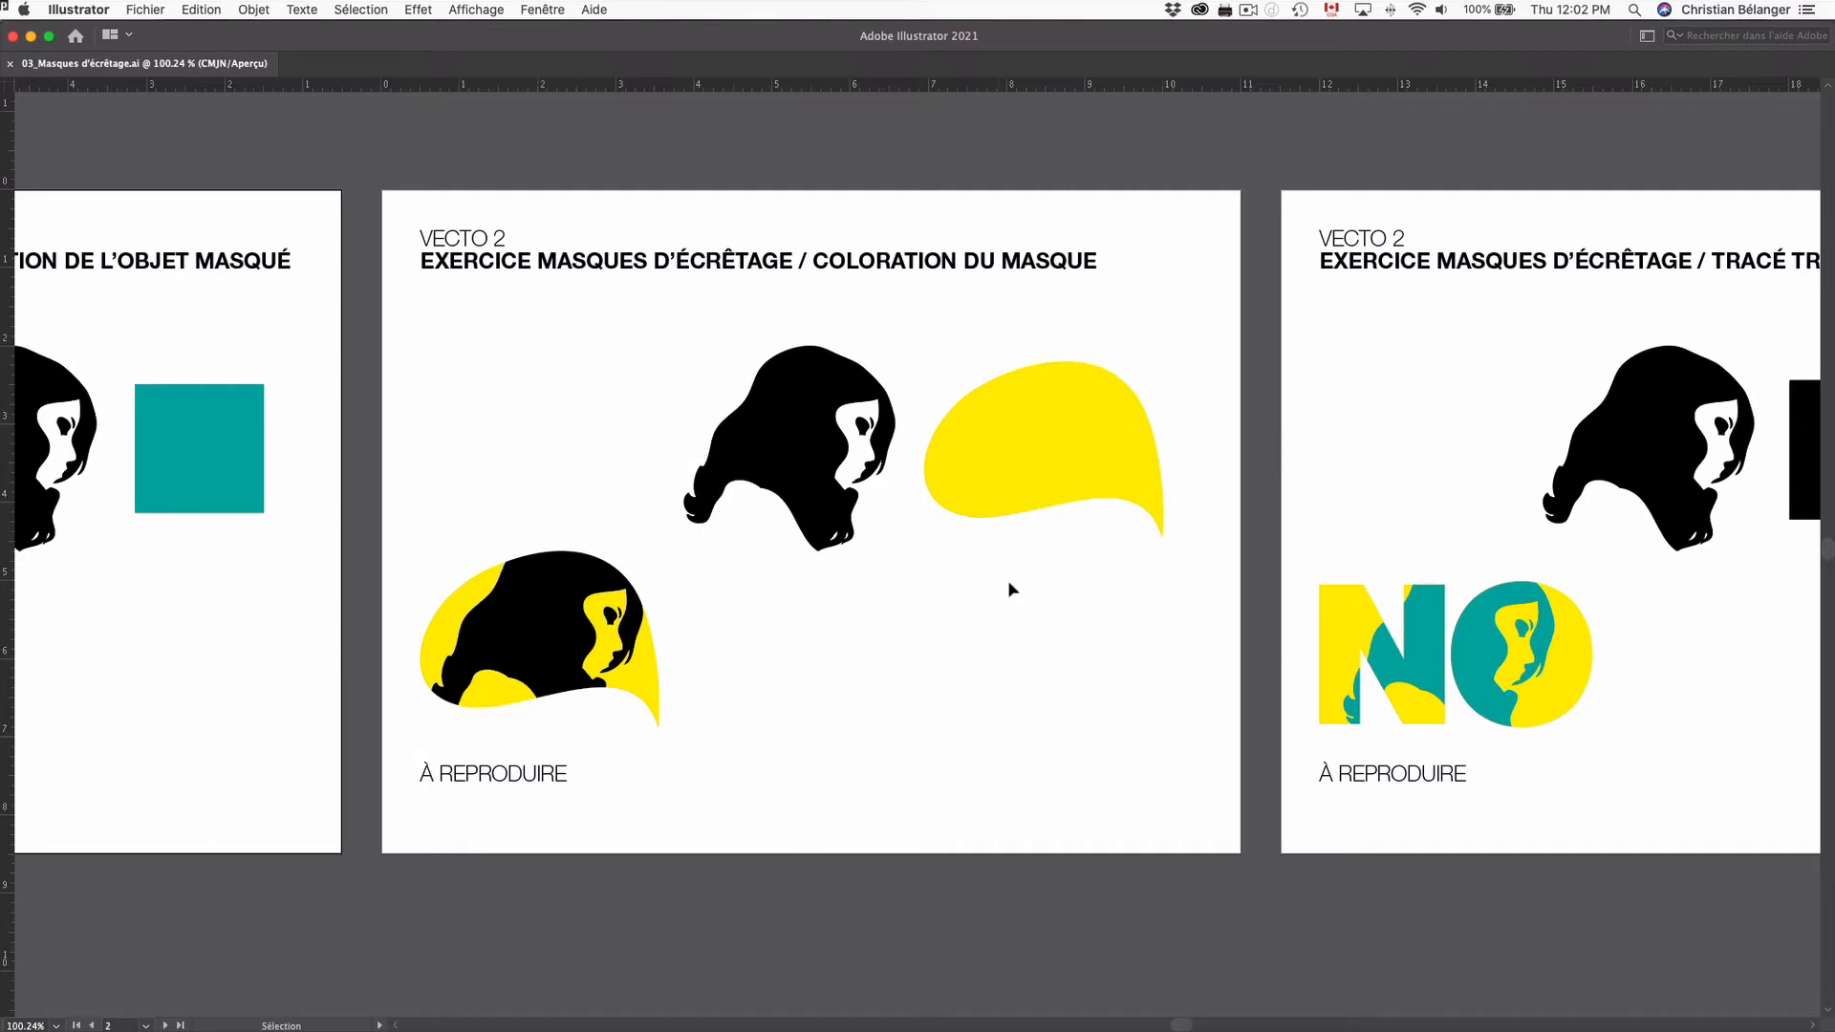
click(1140, 471)
drag(1138, 466, 899, 466)
right_click(903, 478)
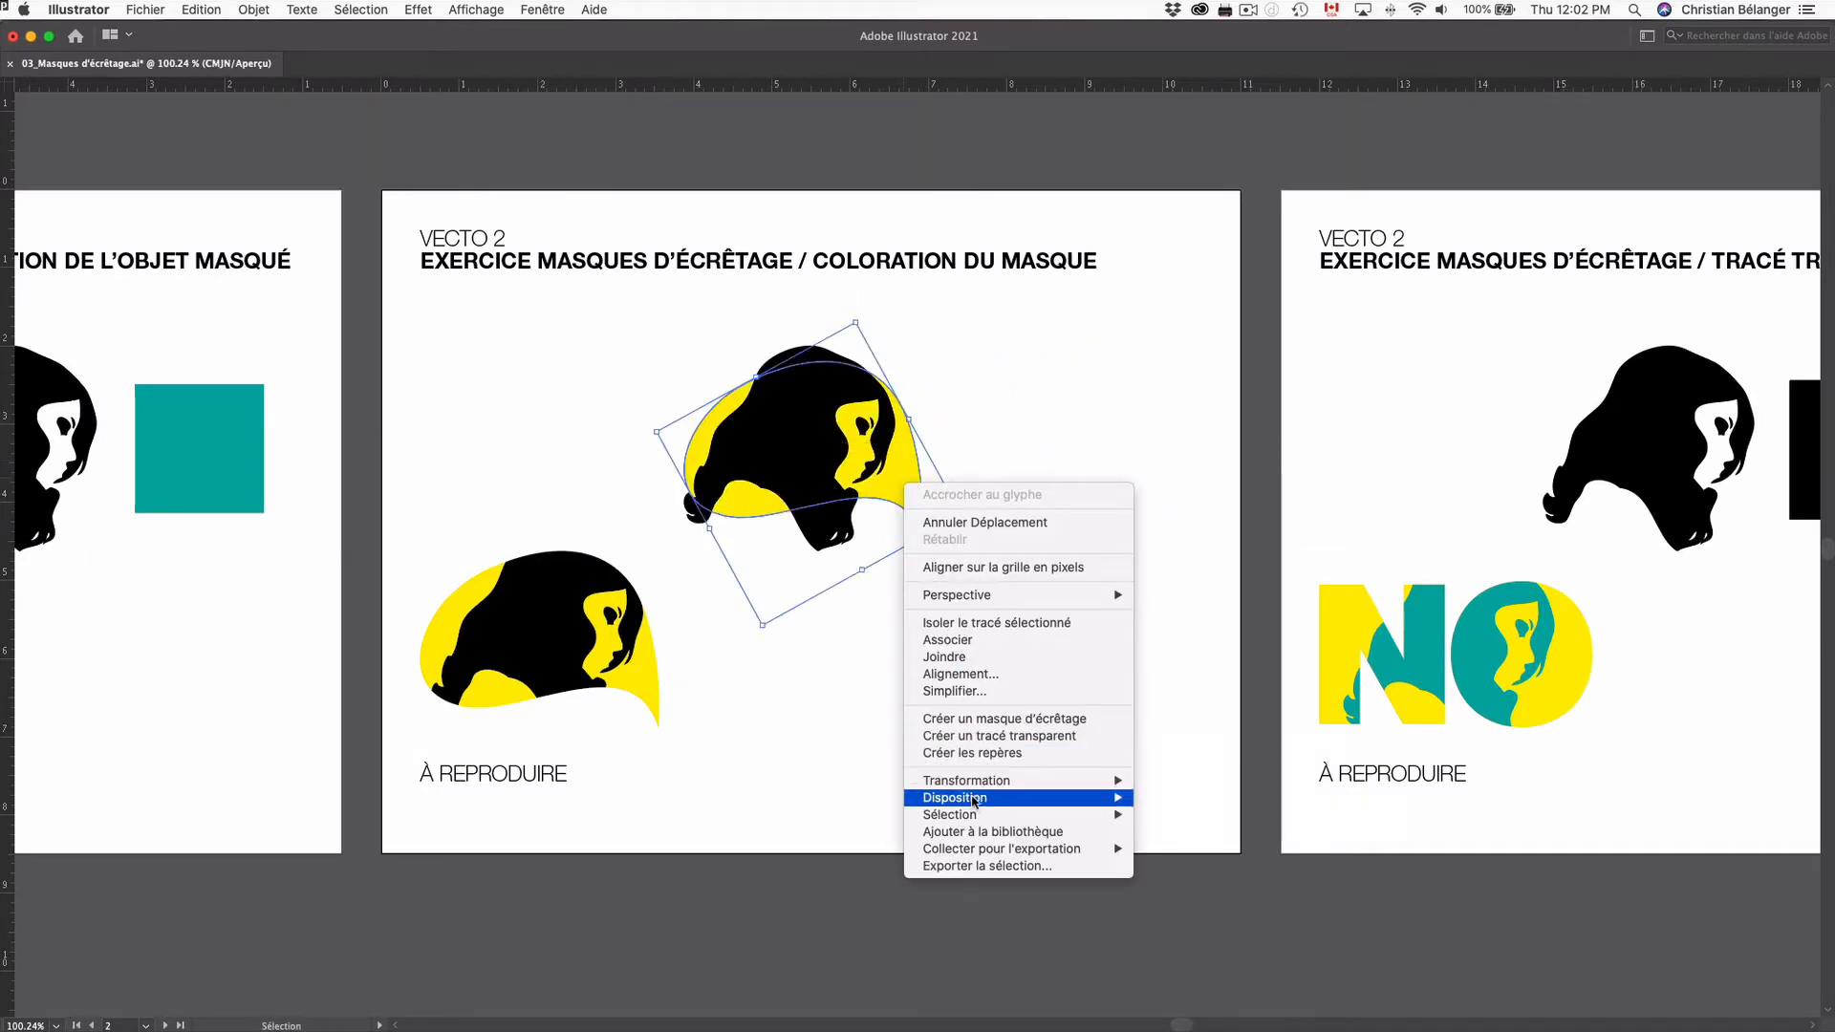
mouse_move(989, 799)
click(1172, 801)
Create a clipping mask from the yellow shape and the black head beneath it
drag(679, 360, 980, 510)
right_click(840, 433)
click(898, 592)
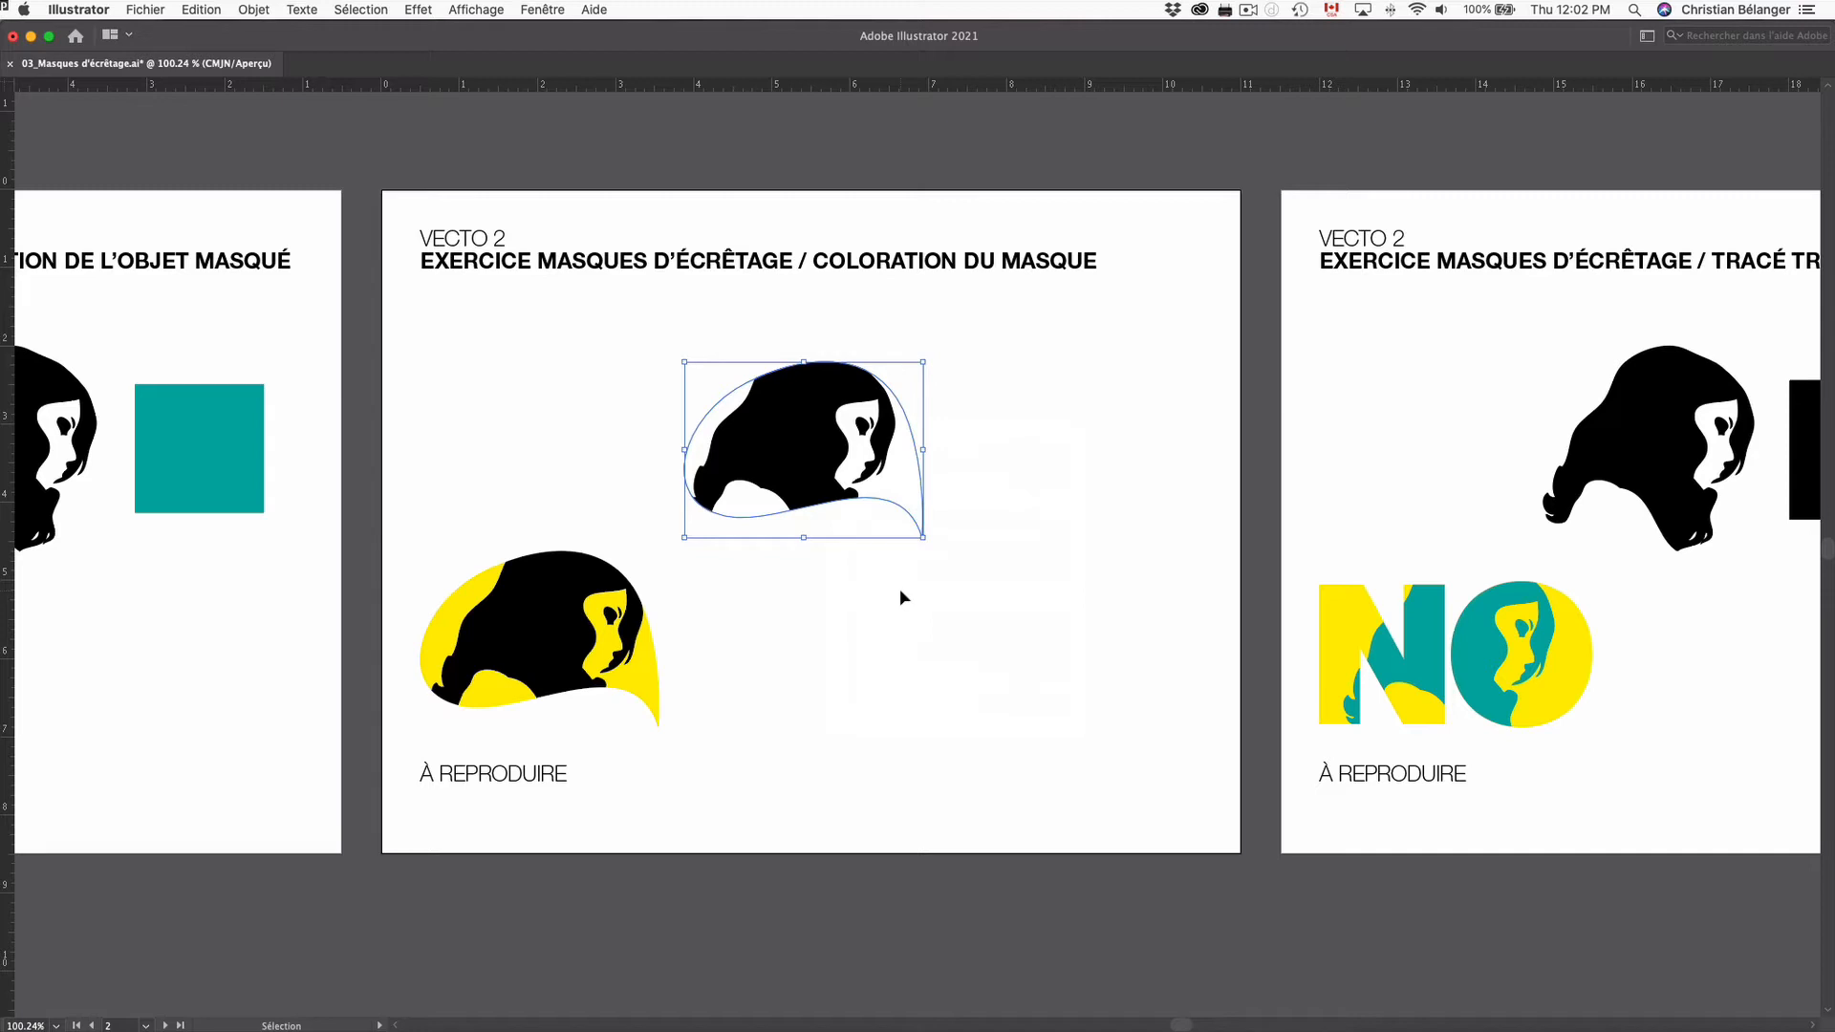
Fill the <Masque> path inside the new clipping group with the Jaune swatch
key(F7)
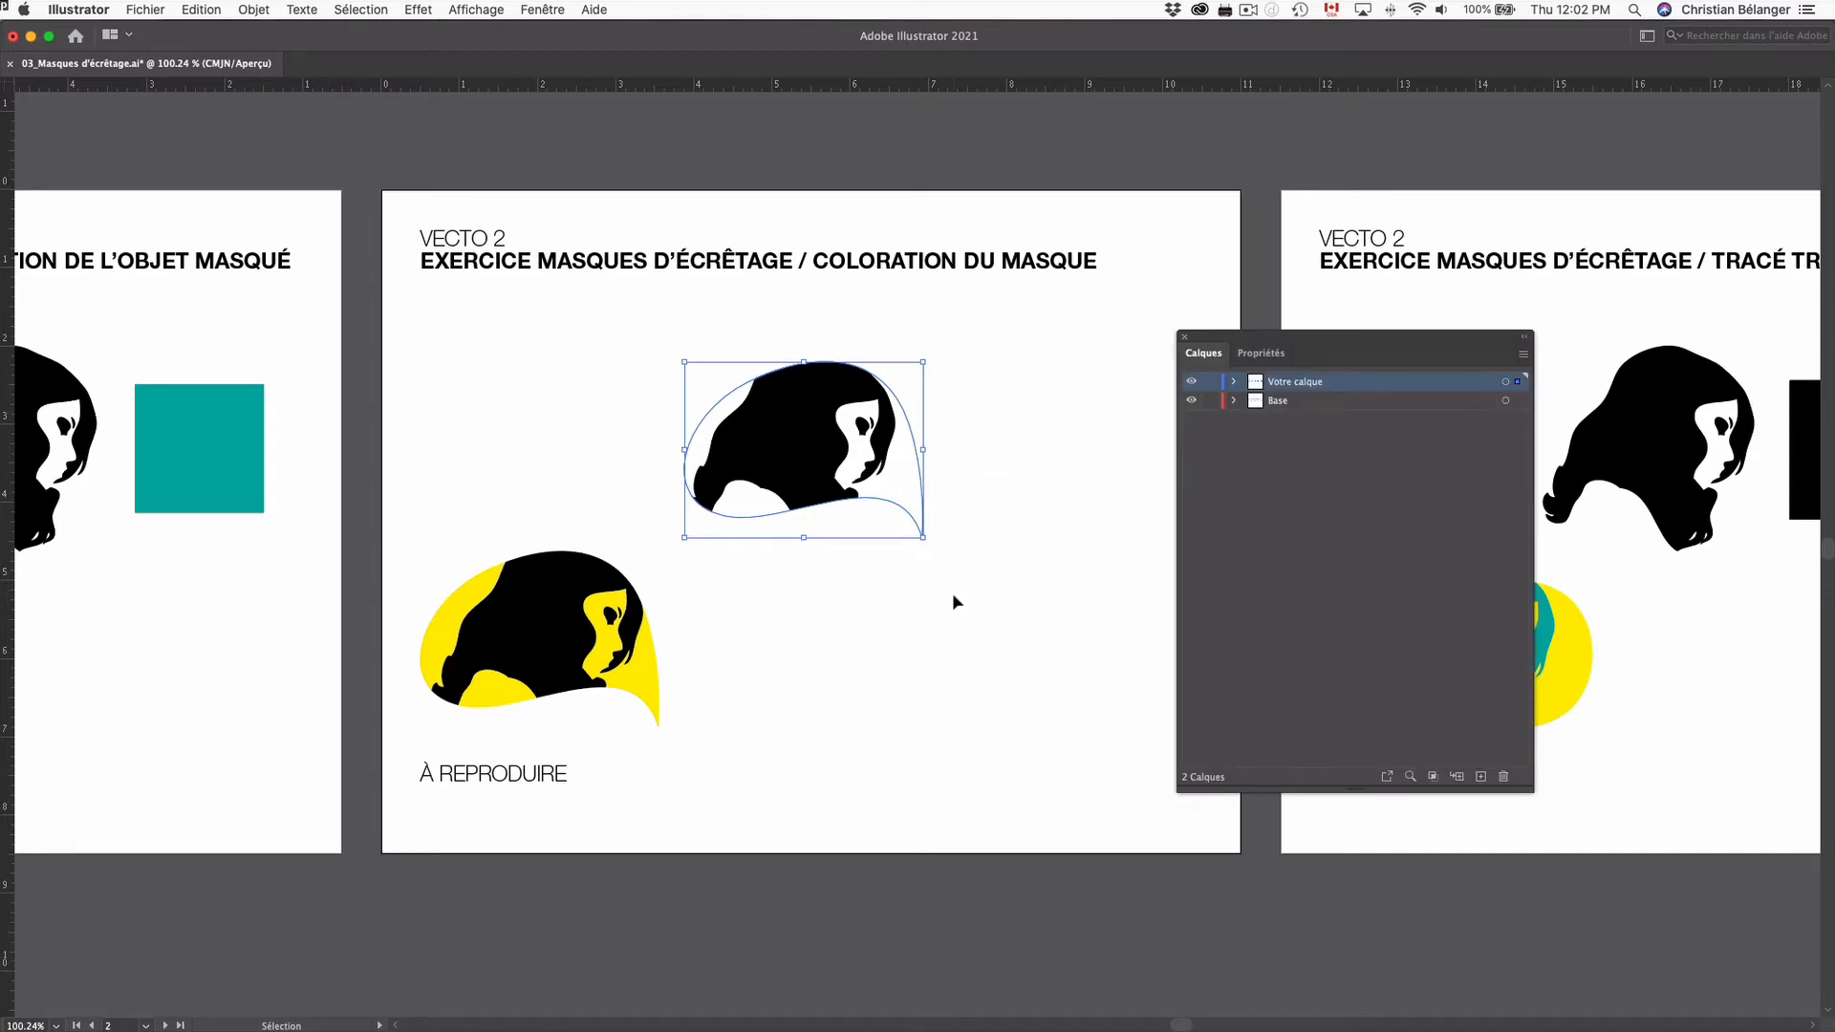
click(1234, 381)
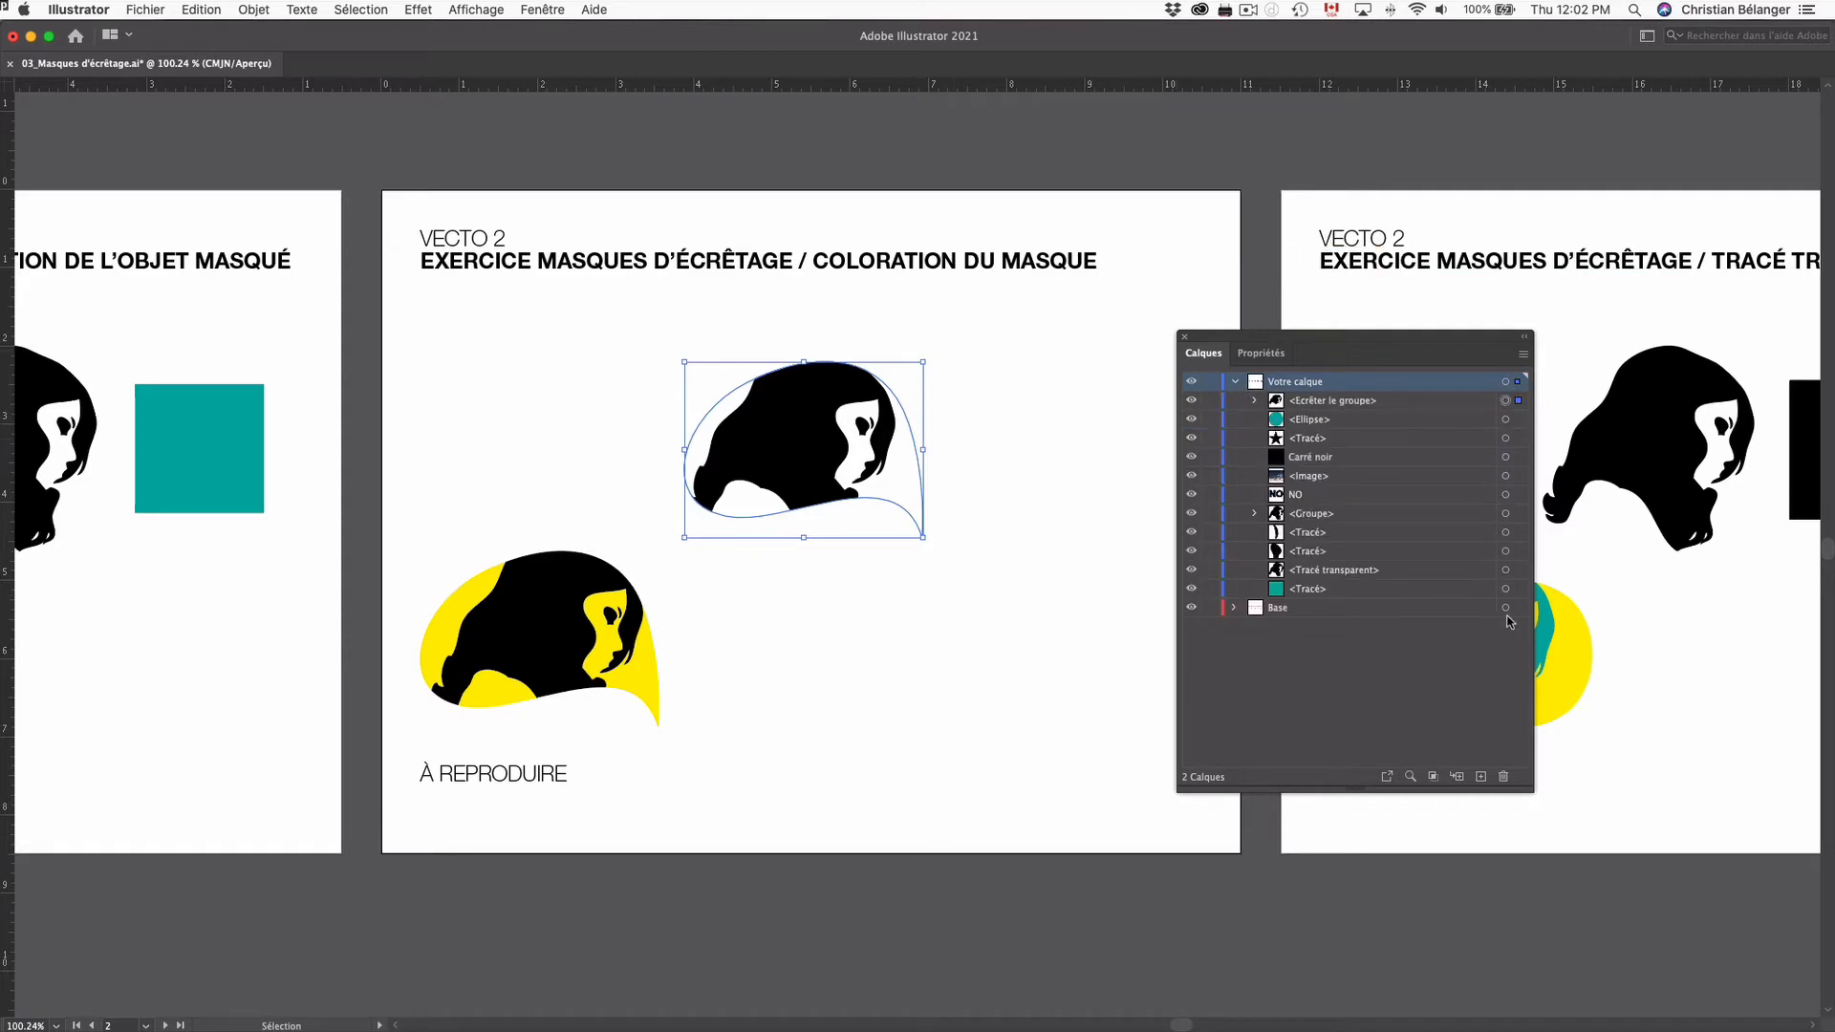
click(1071, 583)
click(1340, 401)
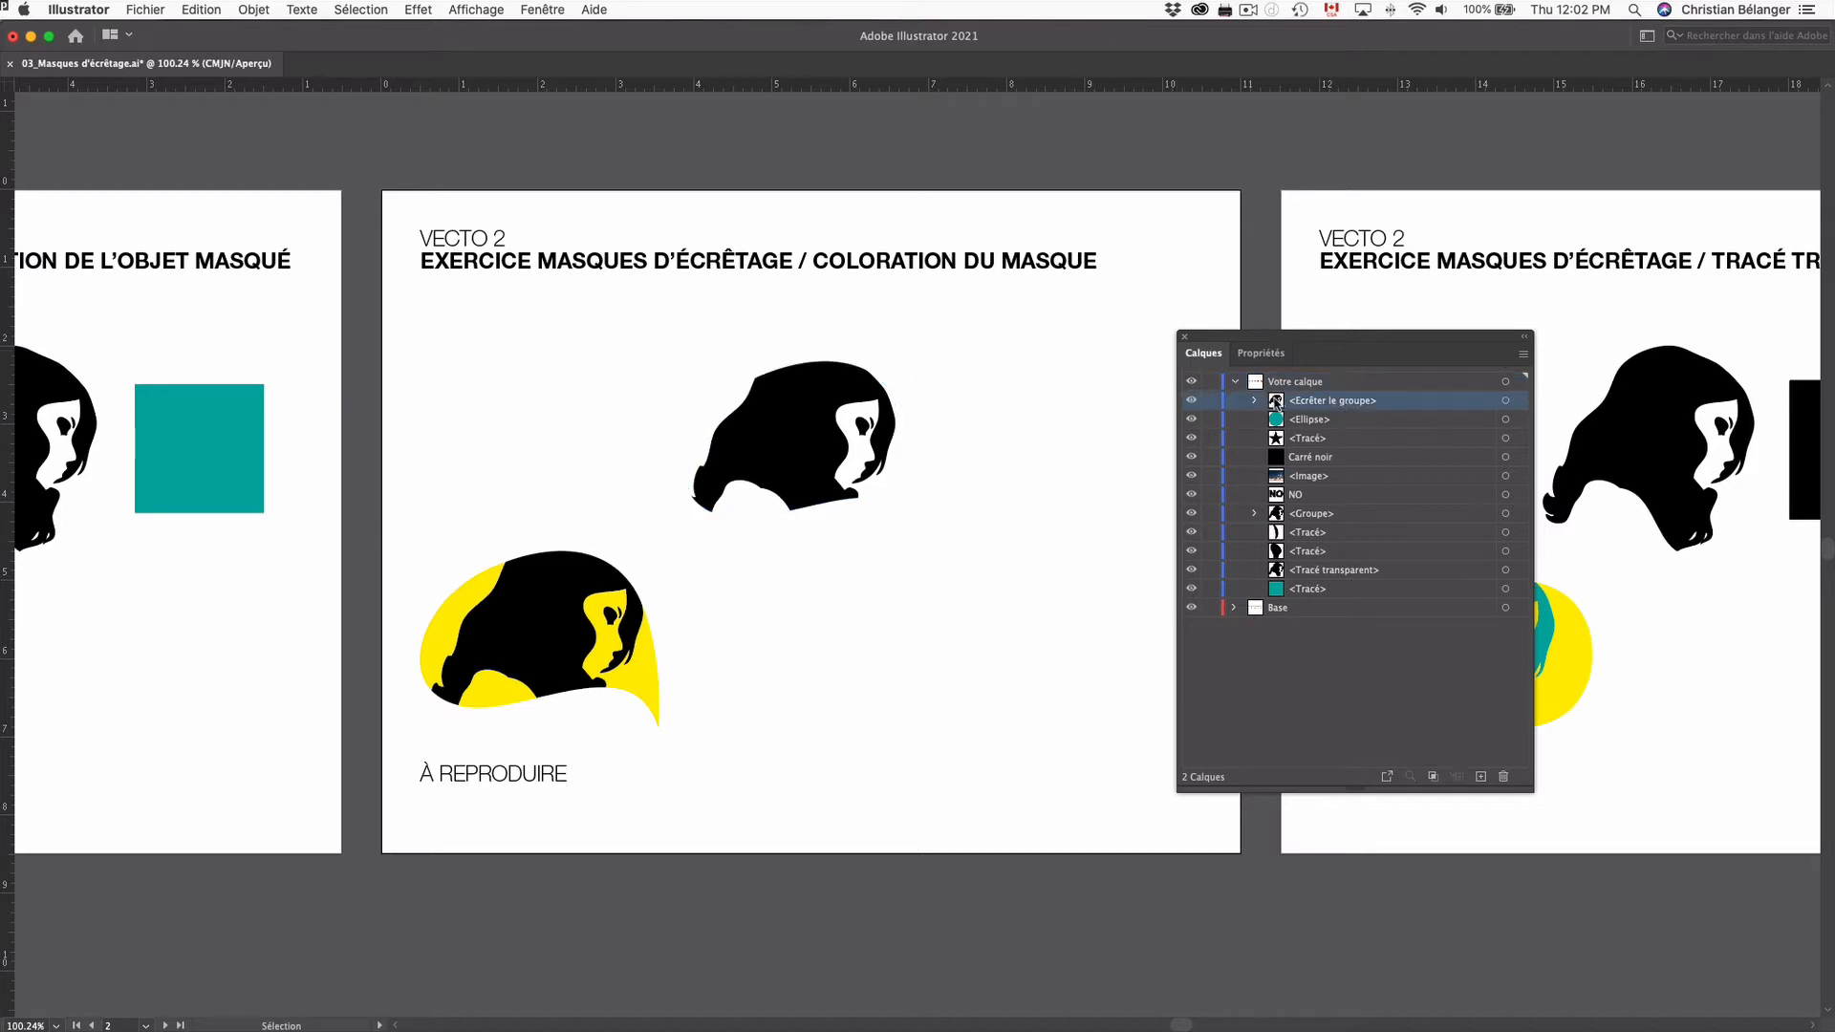
click(1254, 401)
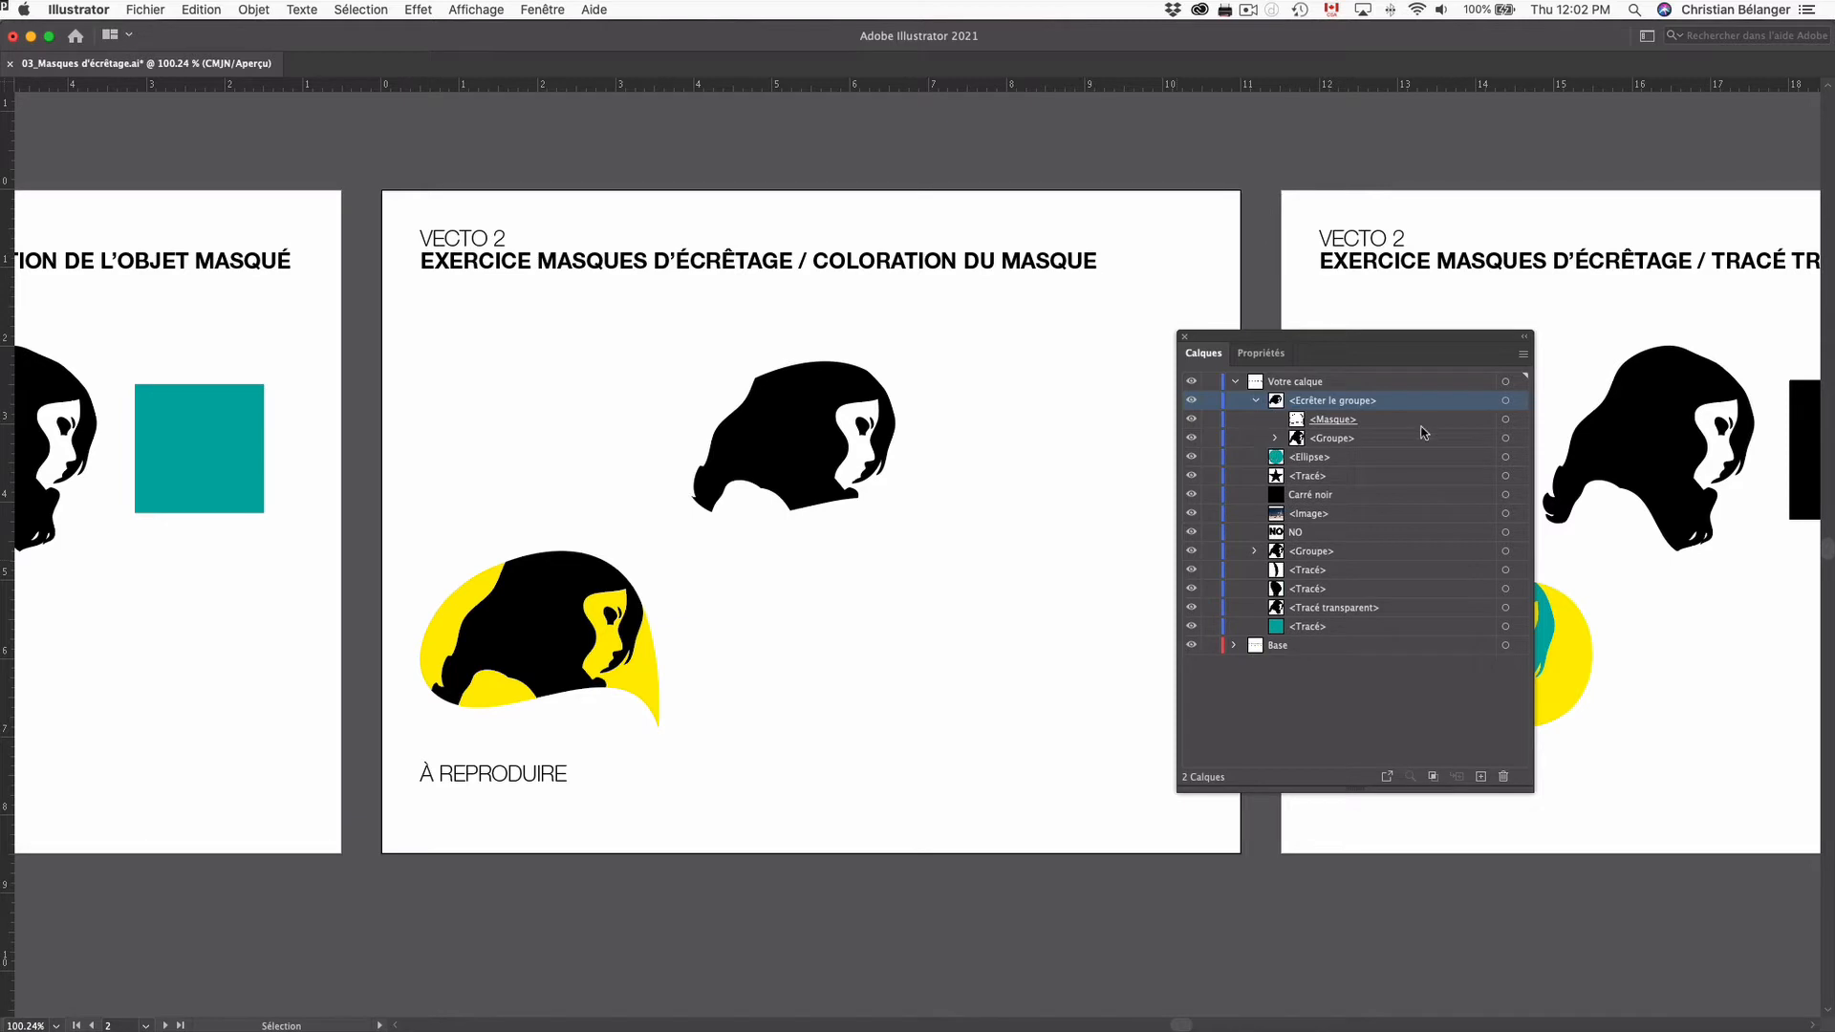
click(1506, 424)
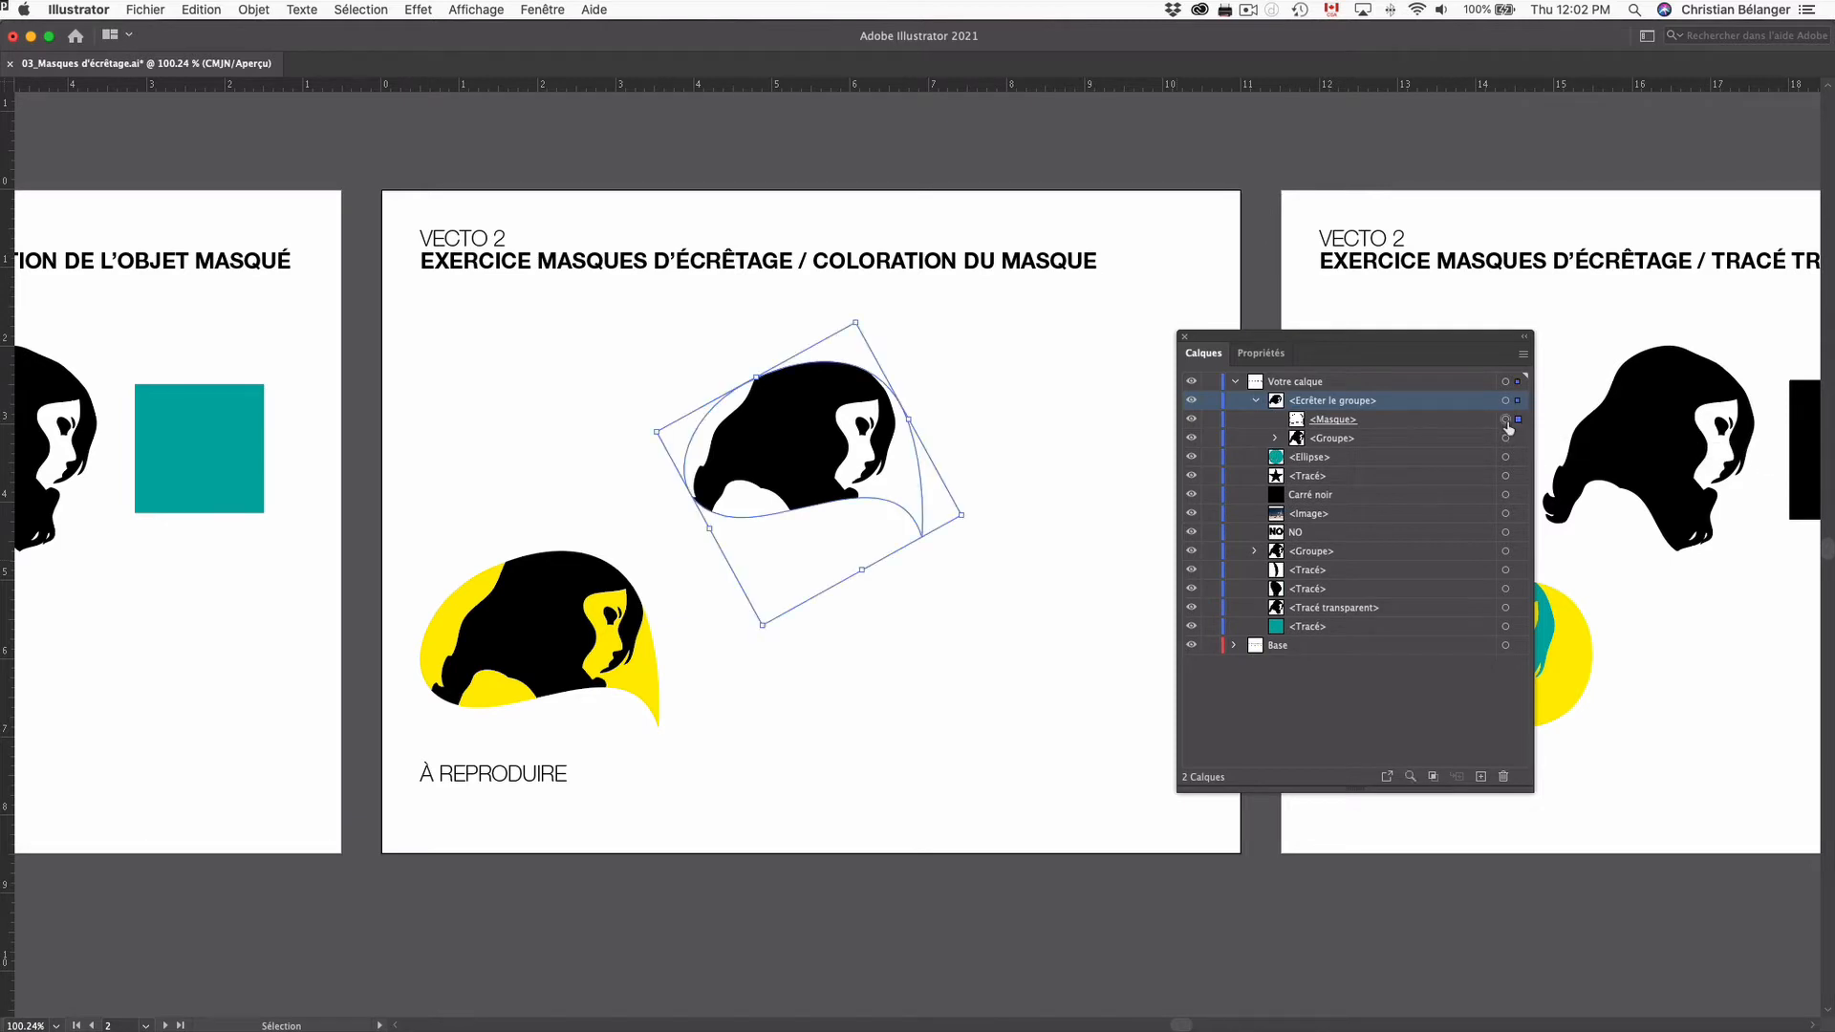
key(F5)
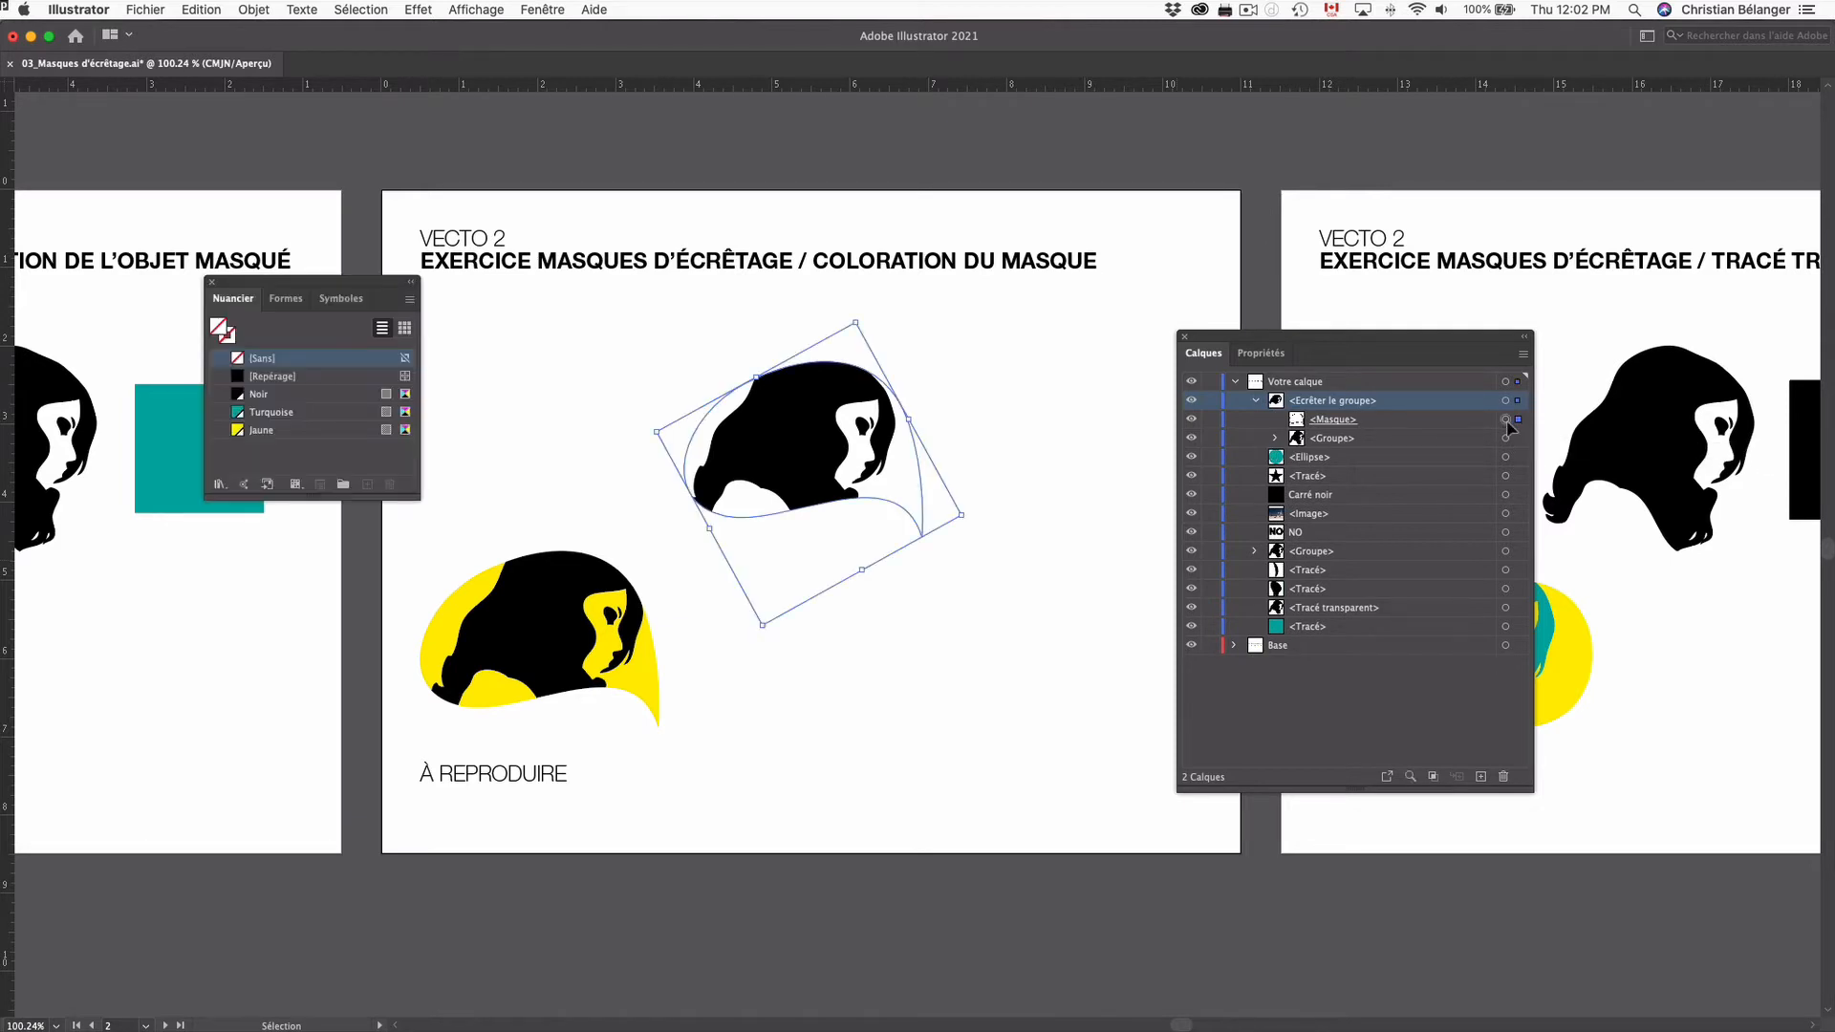
click(331, 436)
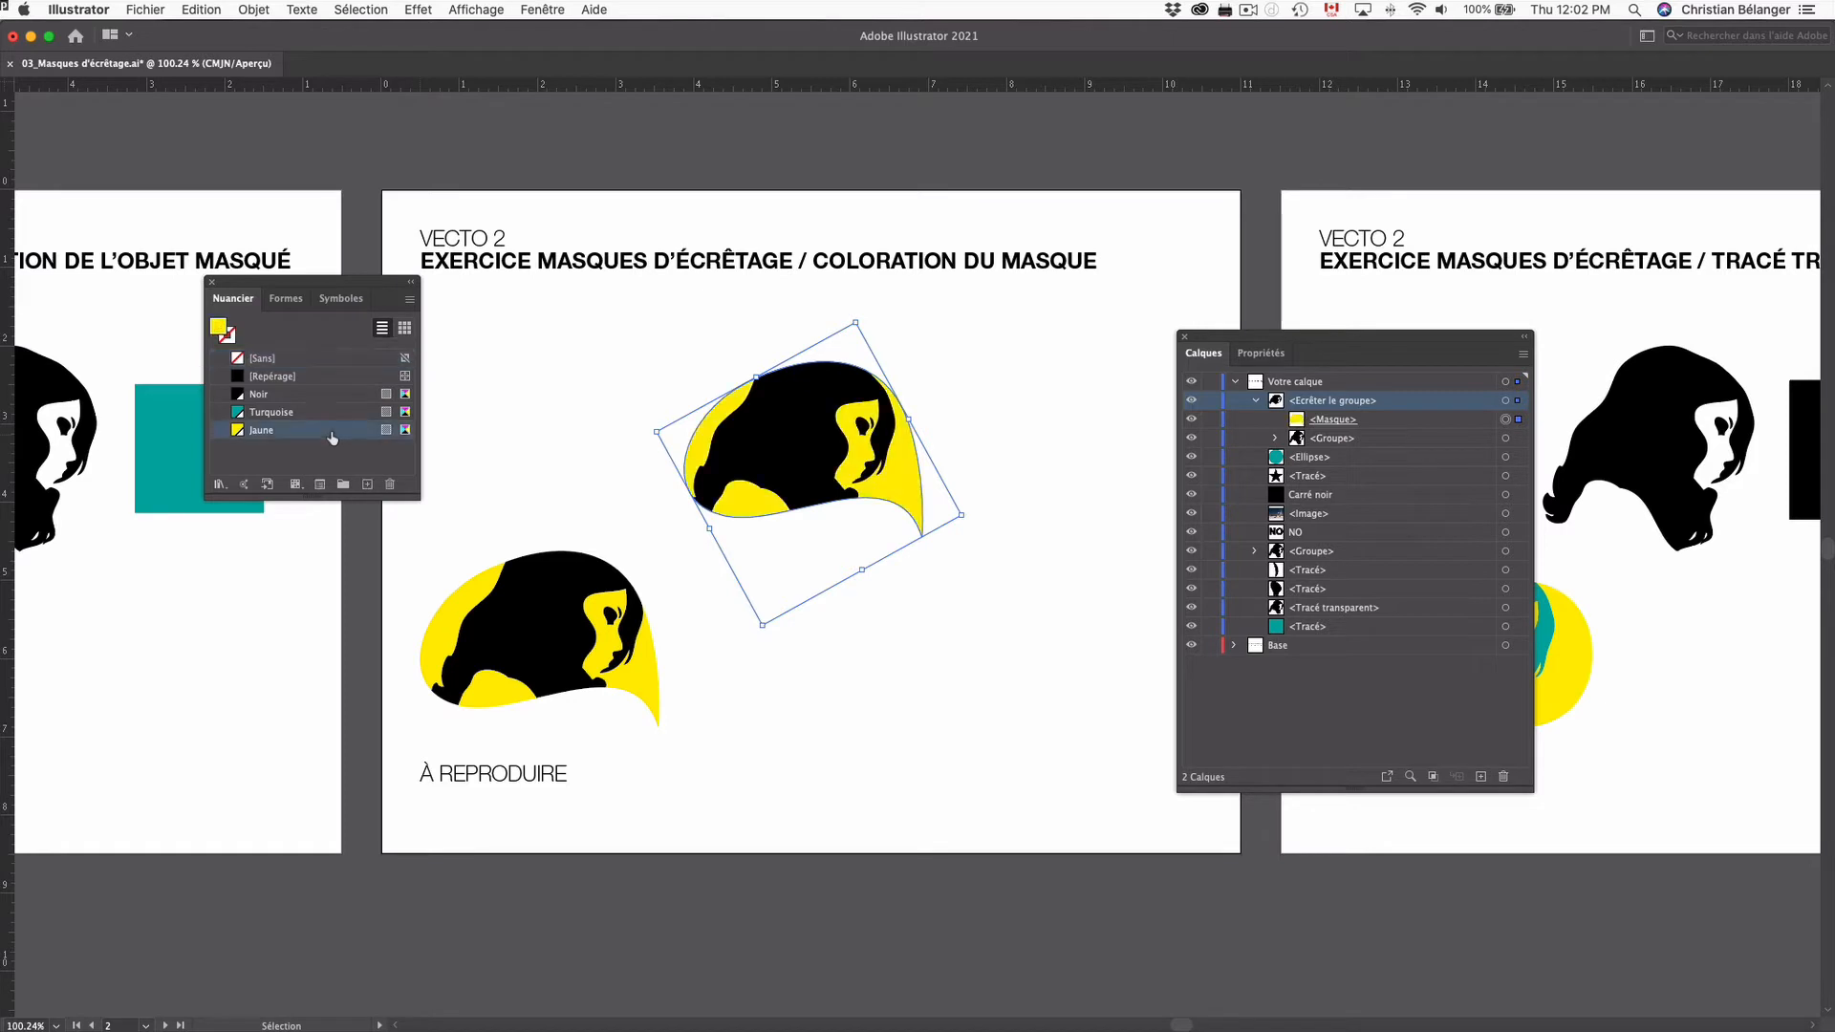
Try transforming the yellow mask path from its lower corner, and undo the change
drag(765, 626, 774, 704)
key(super+z)
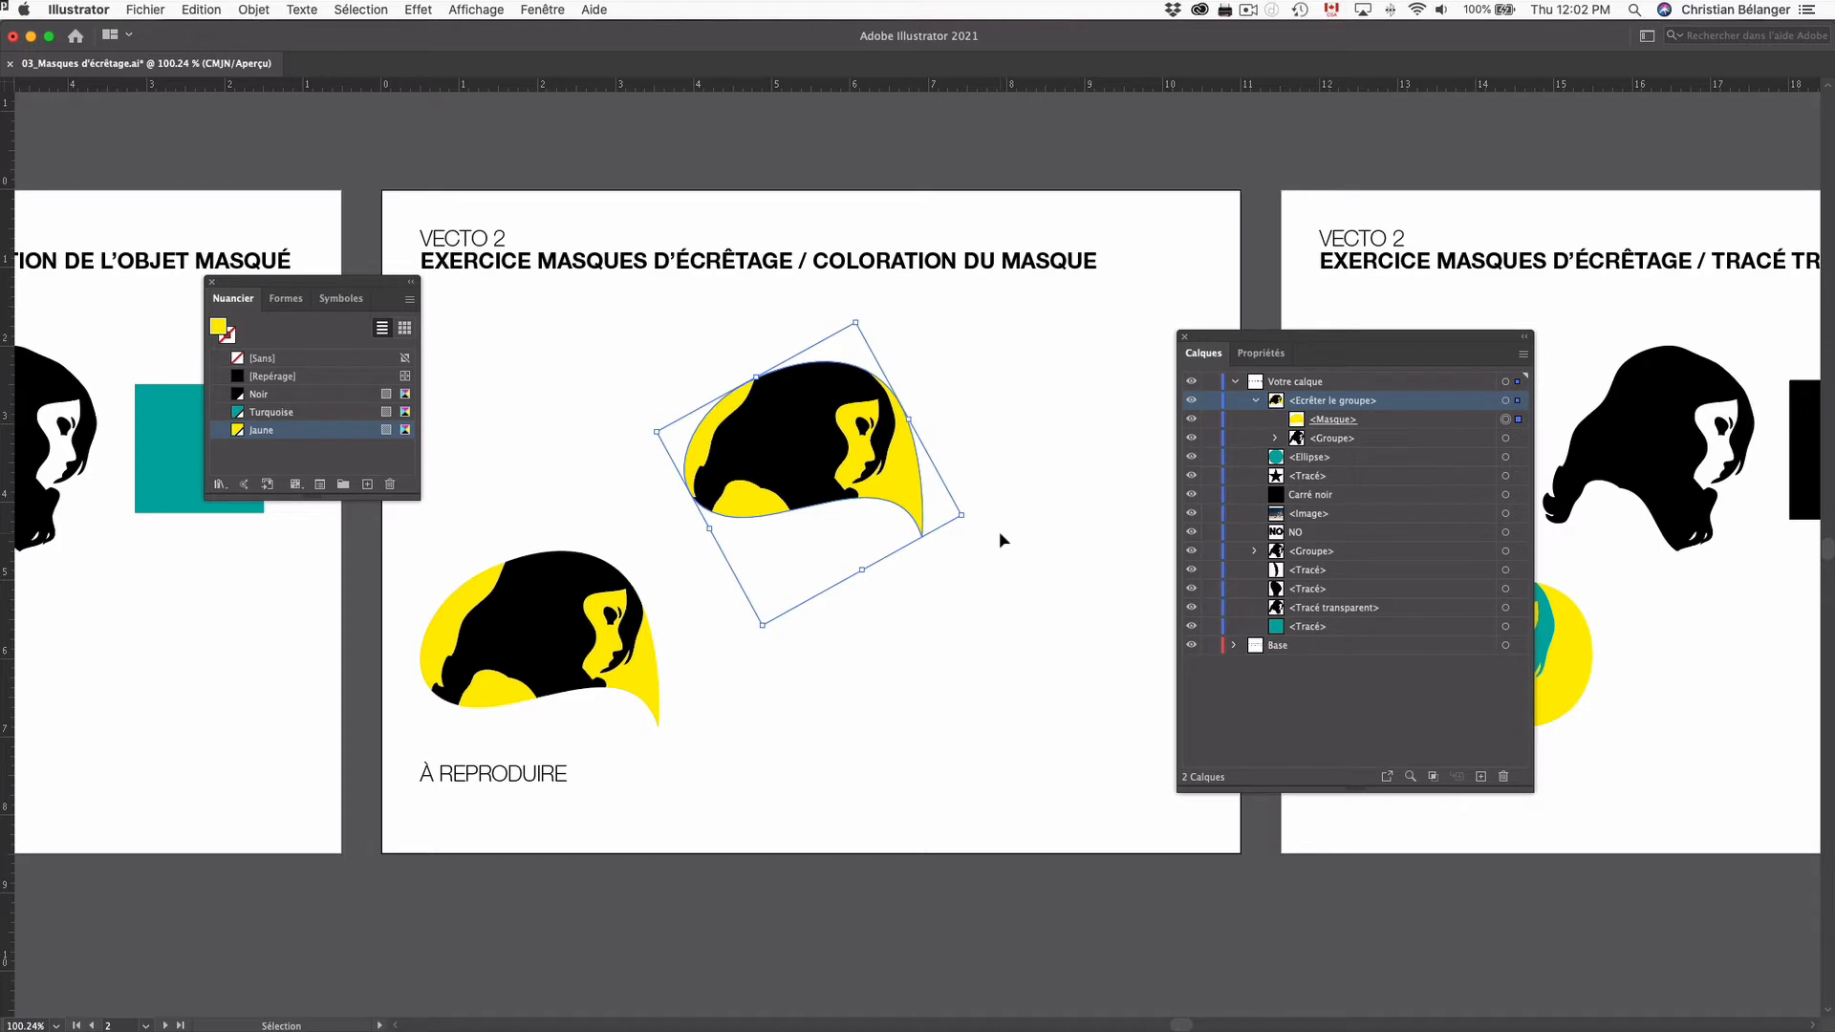
Recolour the masked head group with the Turquoise swatch, then try shifting it sideways inside the mask and undo the shift
click(1508, 443)
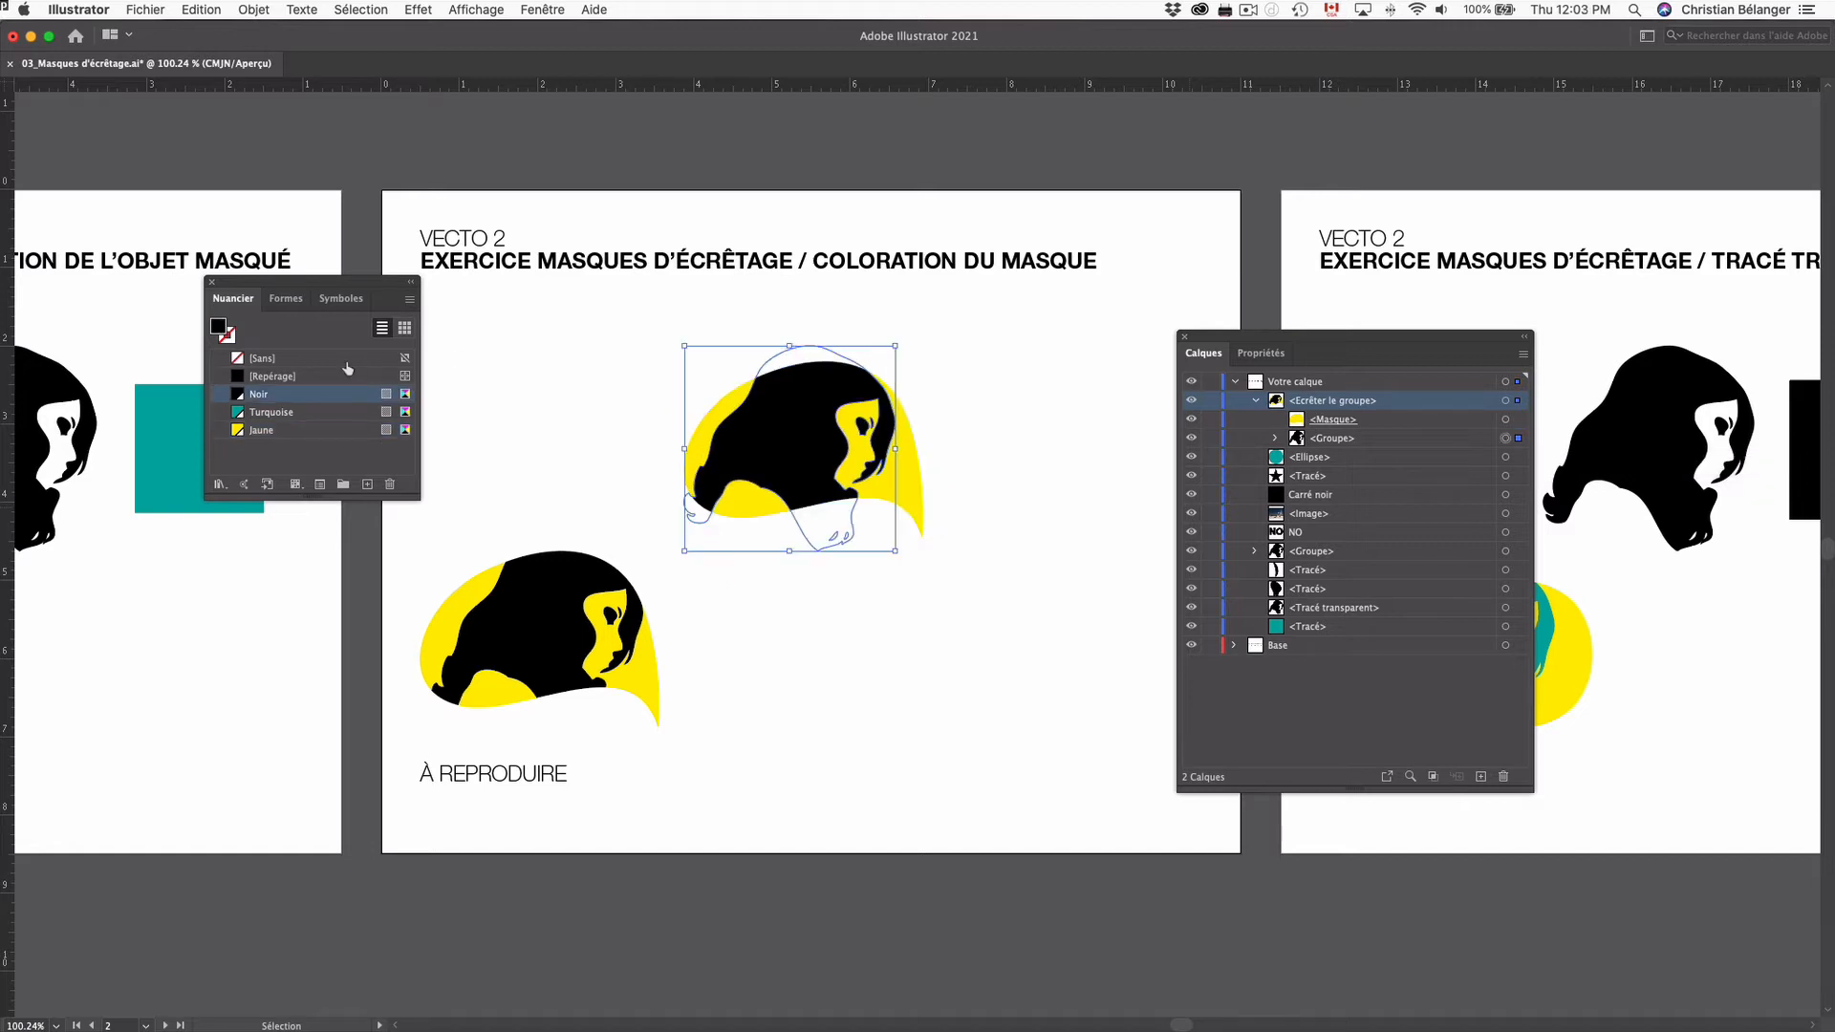
click(312, 414)
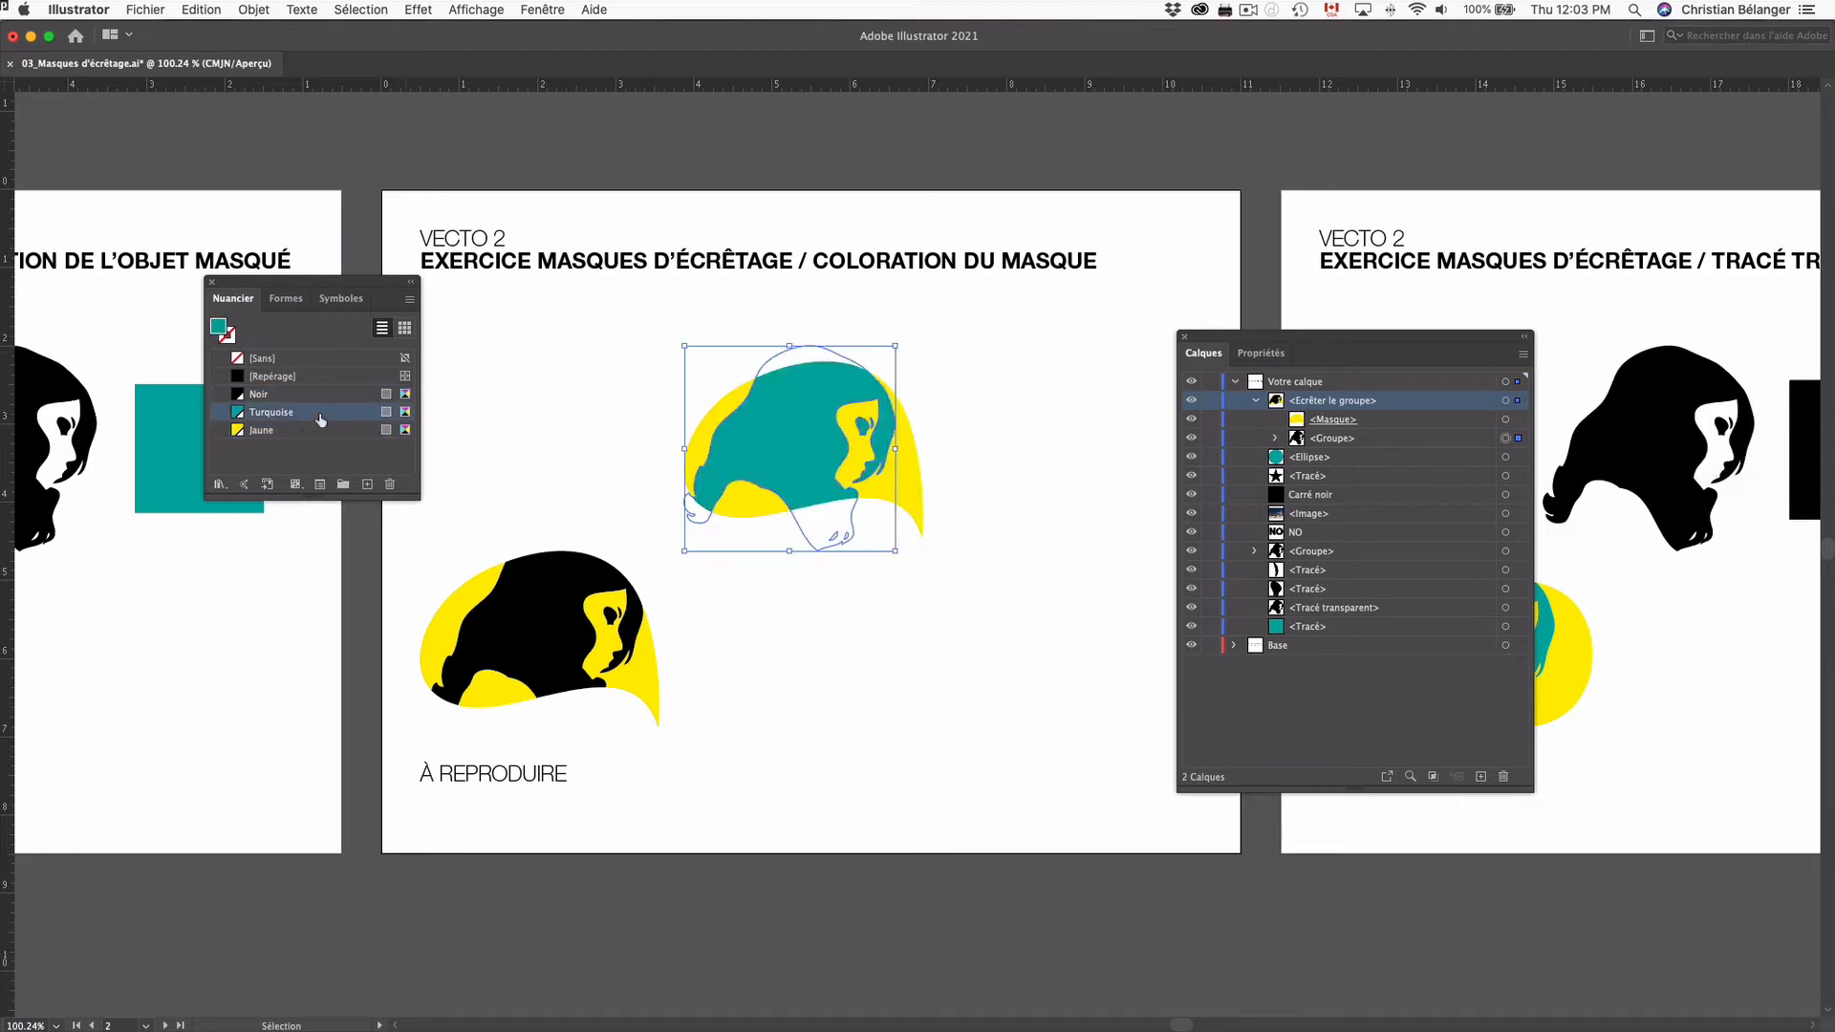
drag(898, 554, 995, 602)
drag(835, 541, 740, 536)
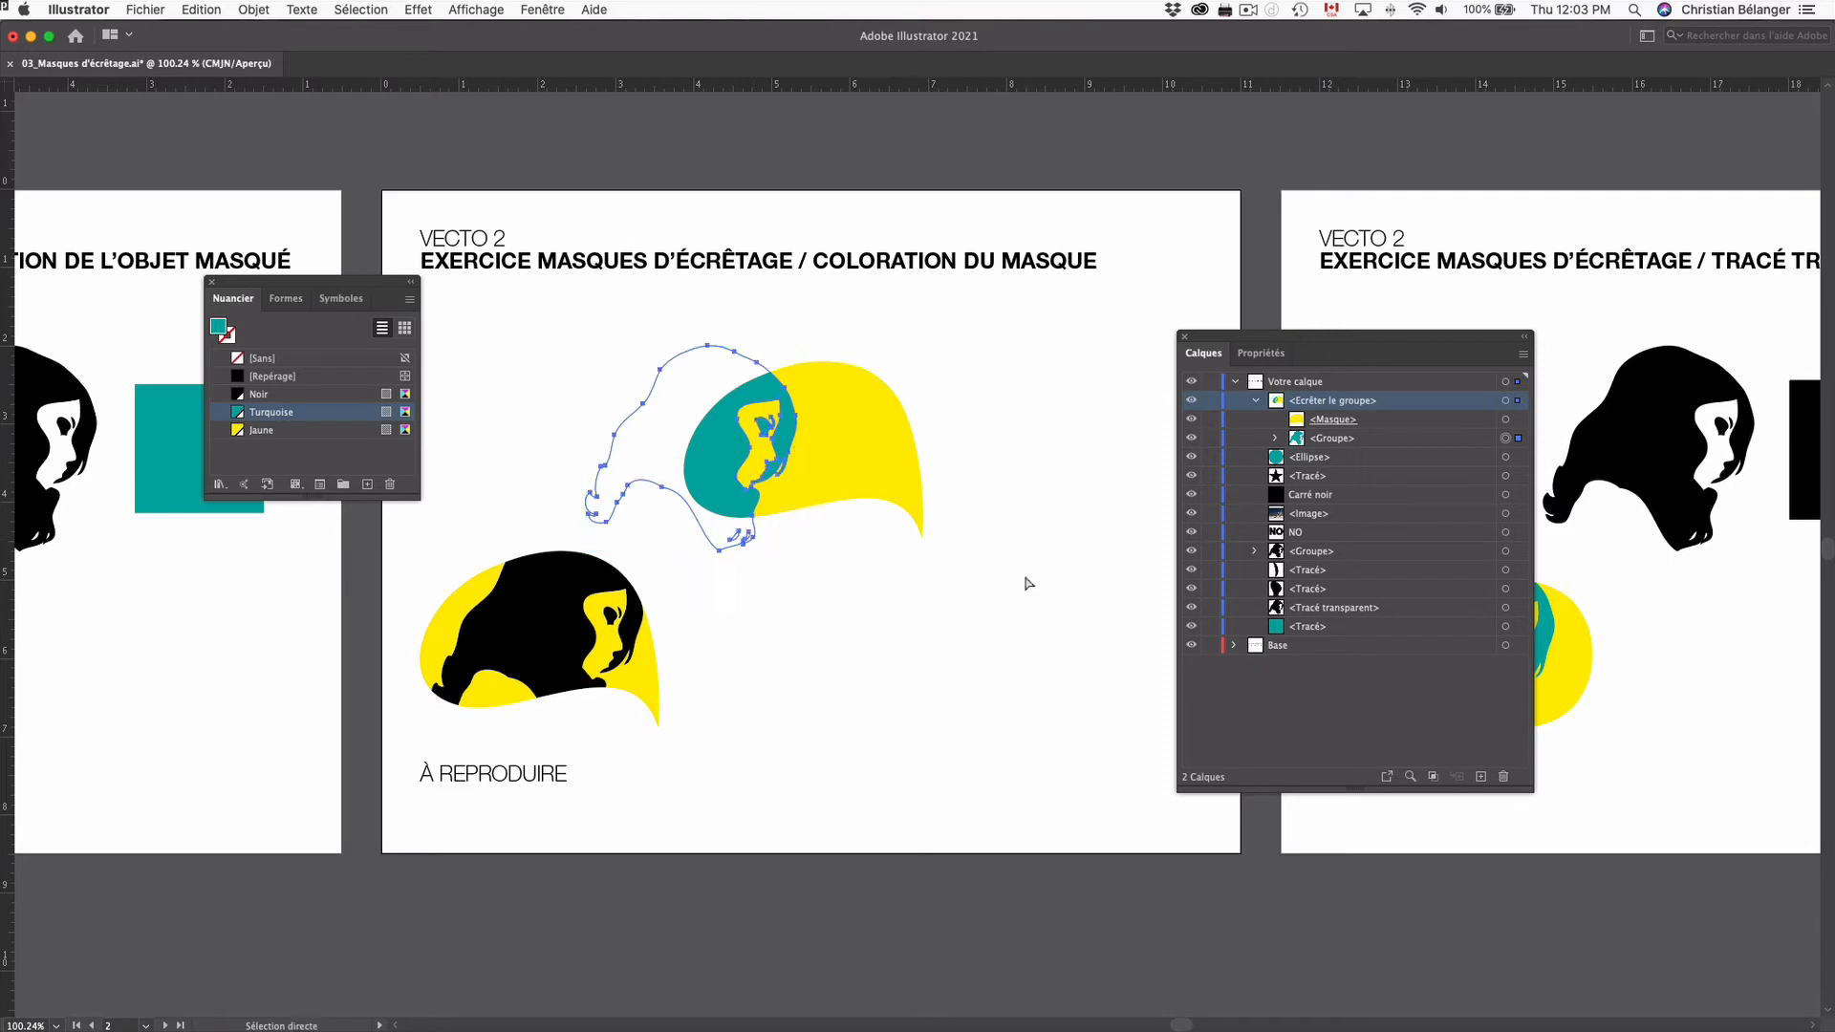
key(super+z)
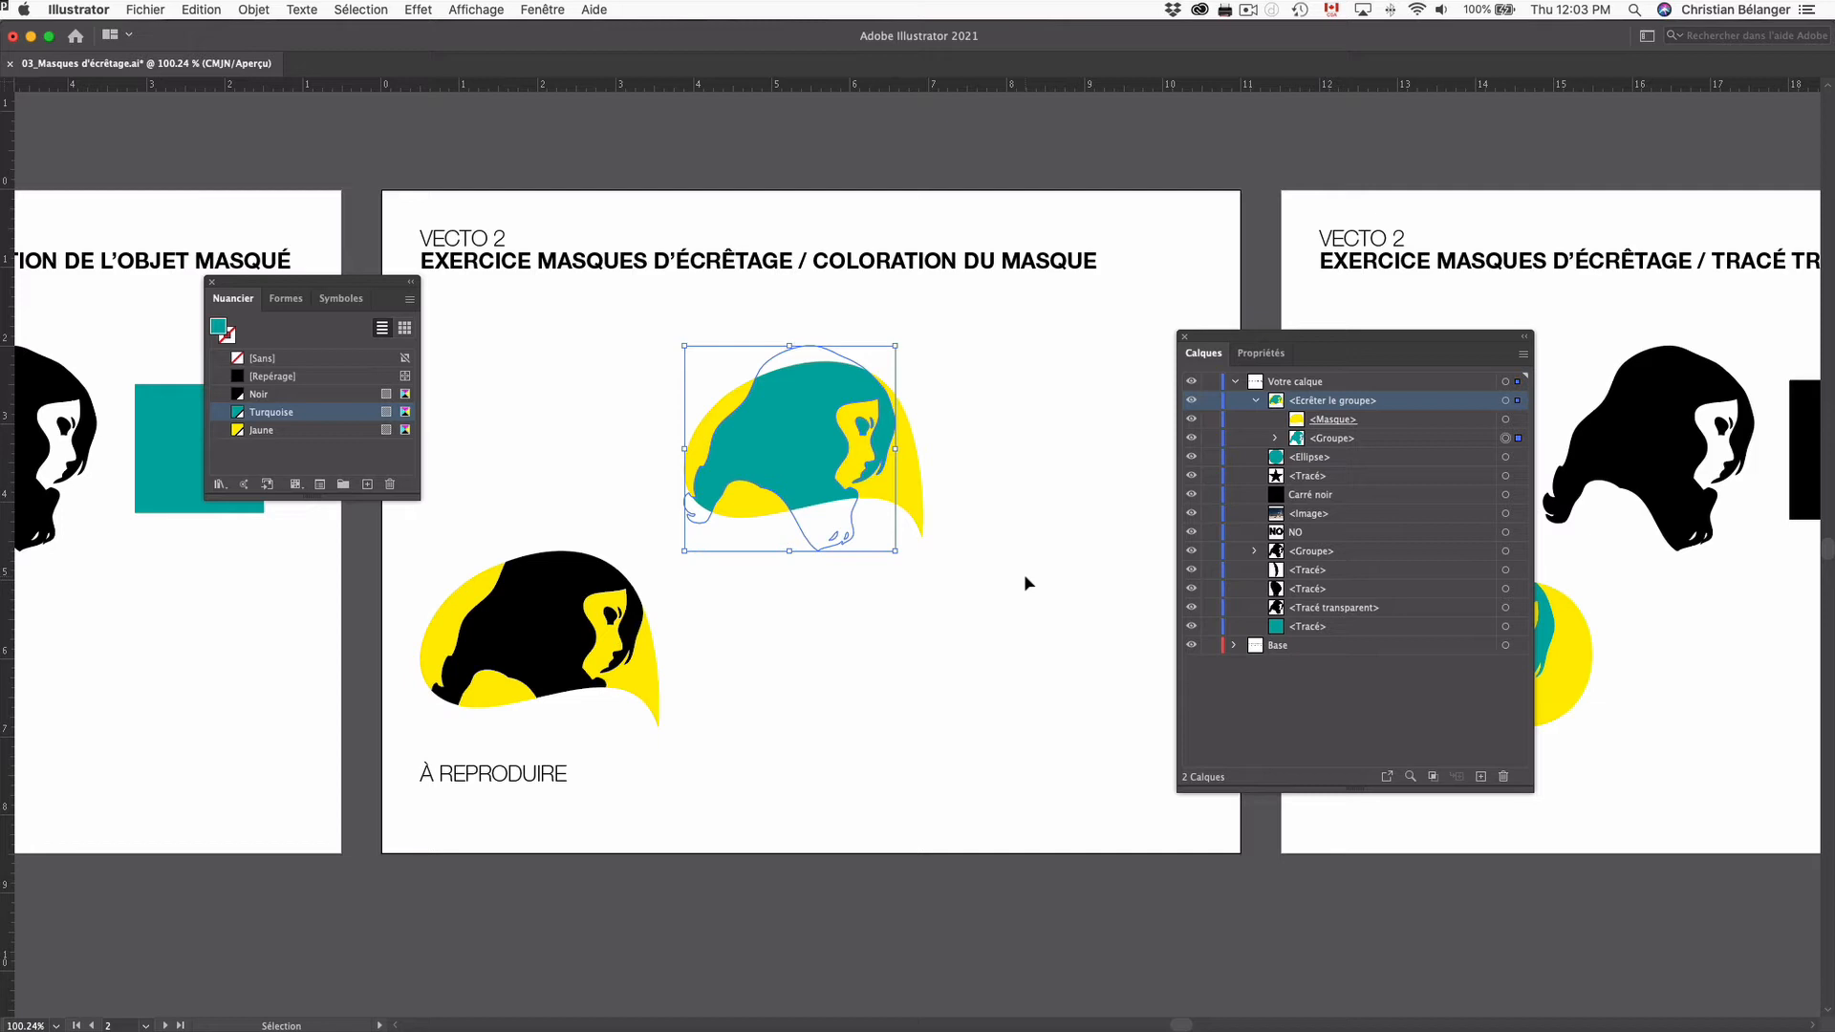
Isolate the clipping group and reshape the head's upper contour by moving its individual anchor points
click(1024, 573)
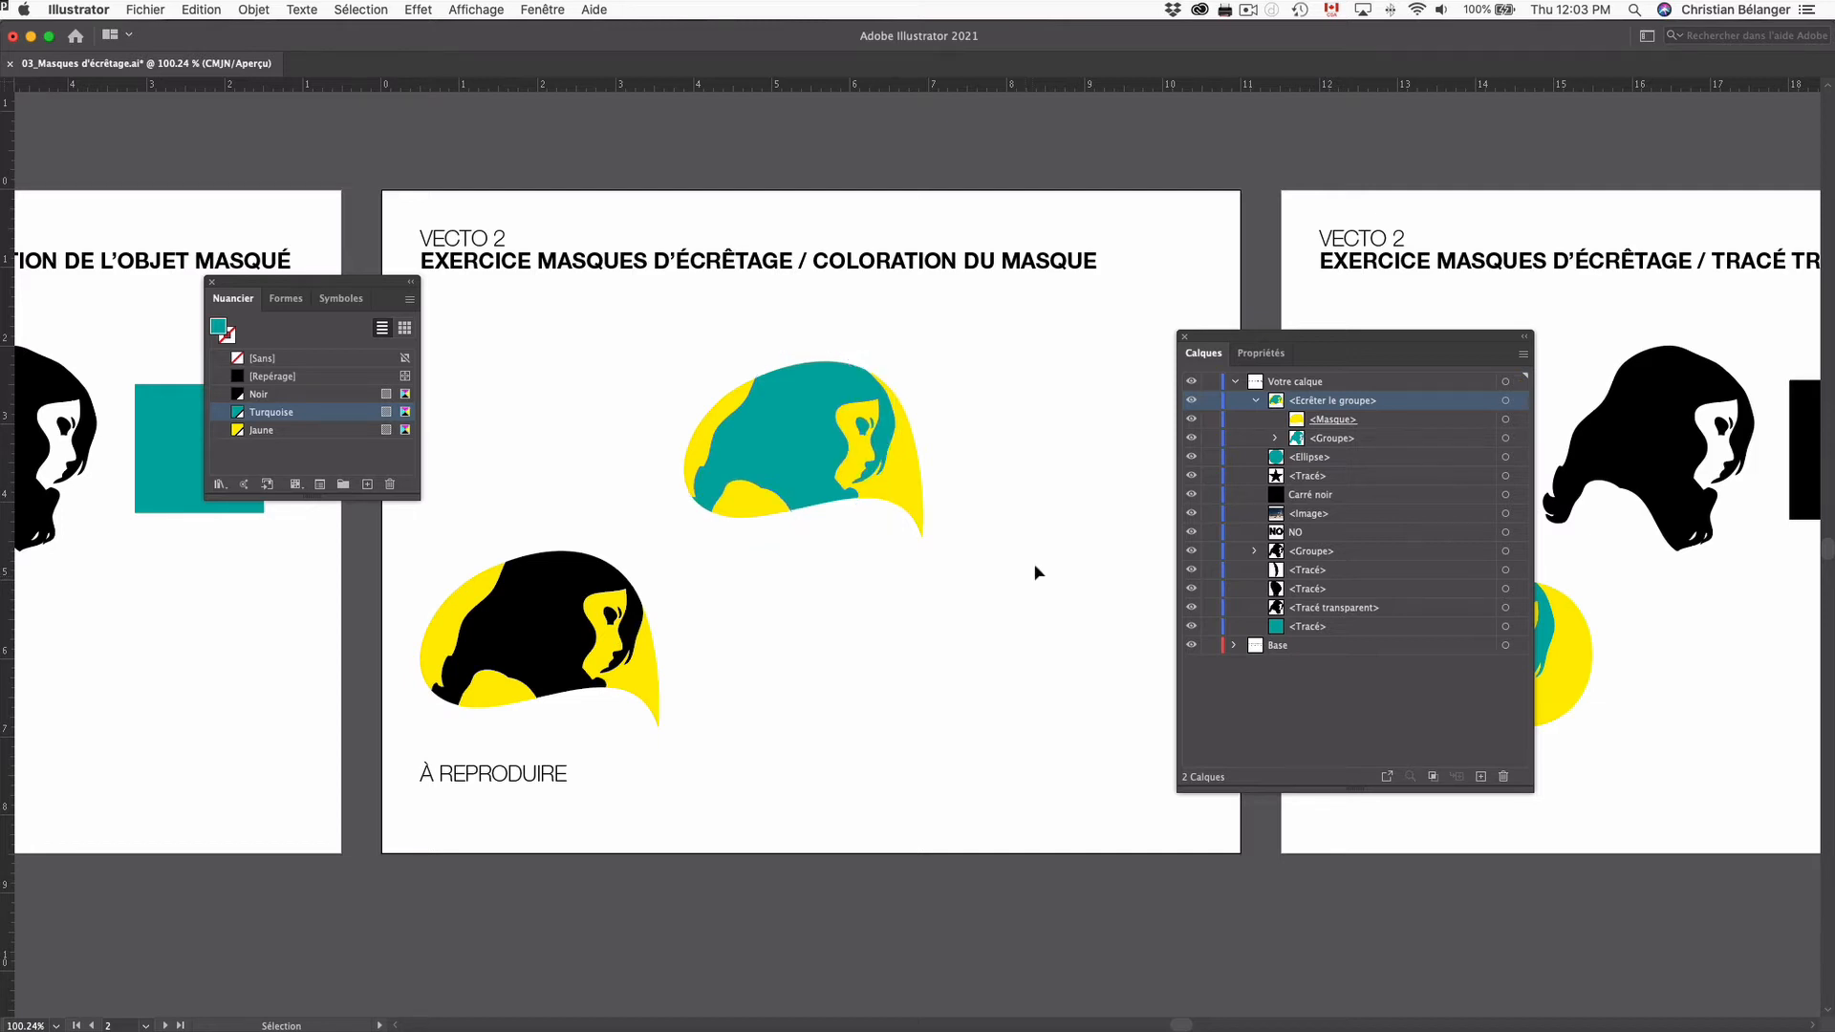
double_click(813, 445)
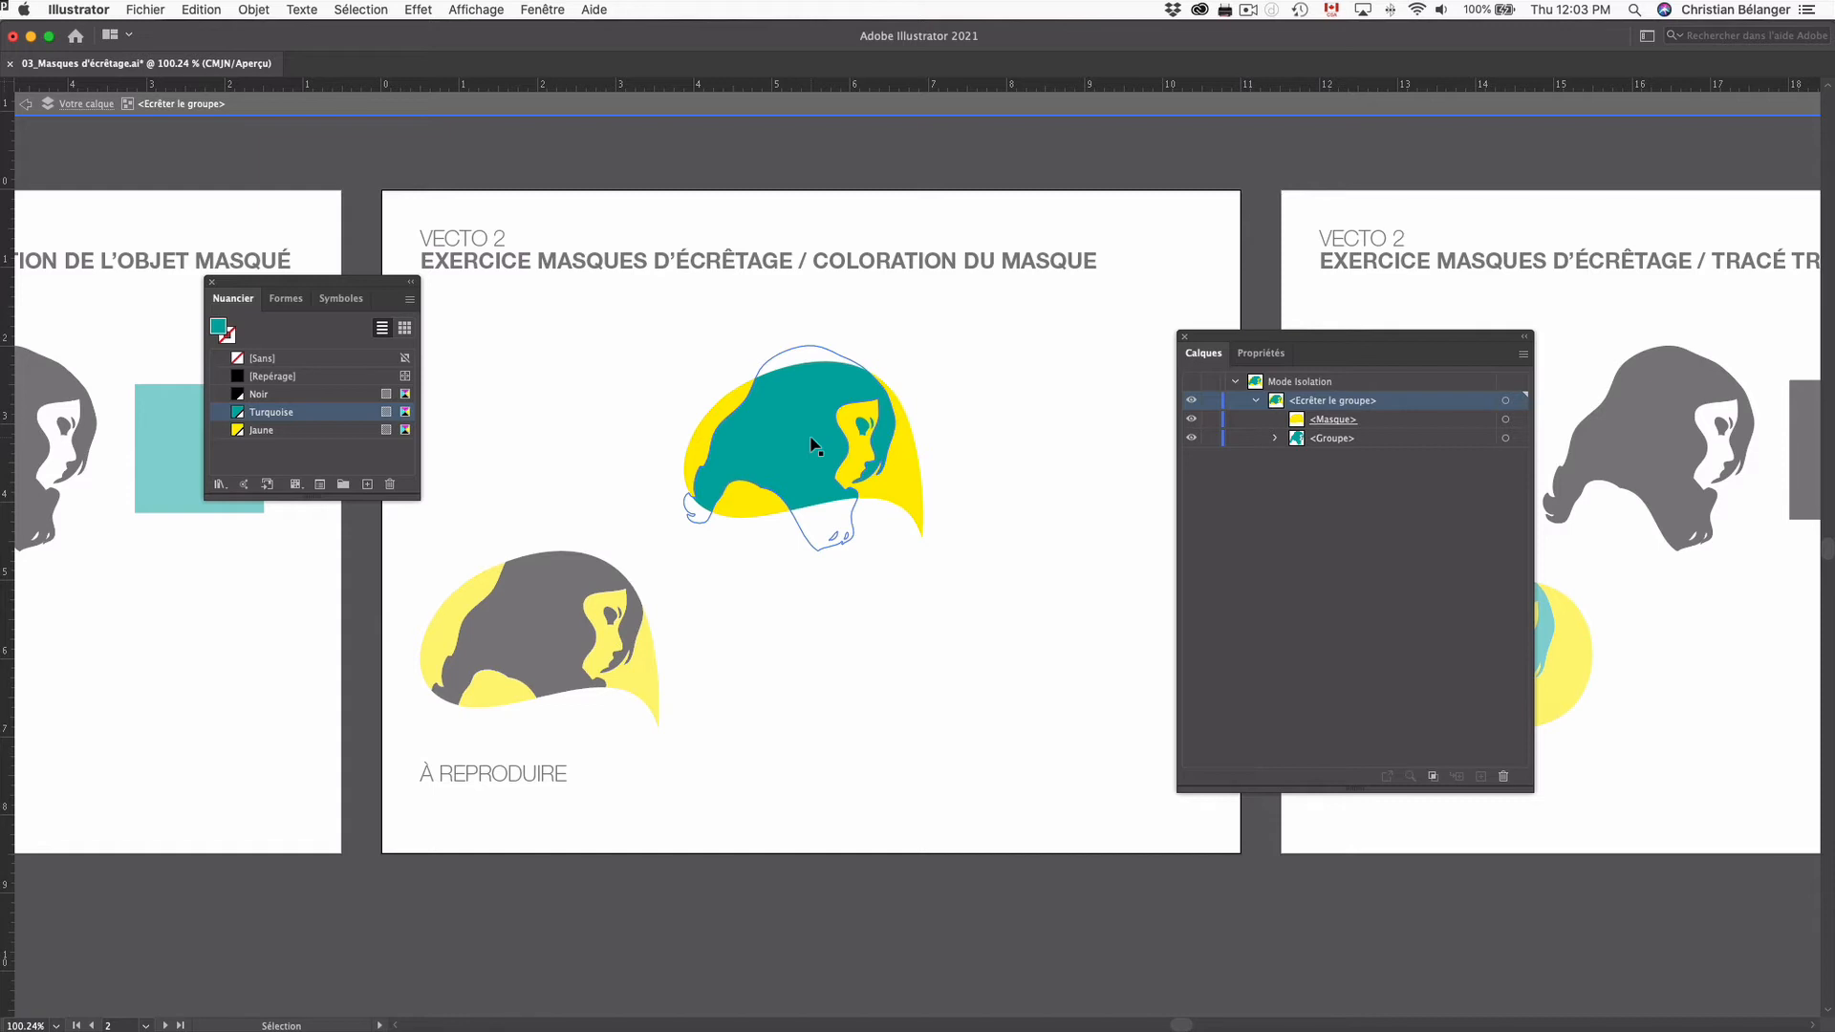
key(a)
click(720, 427)
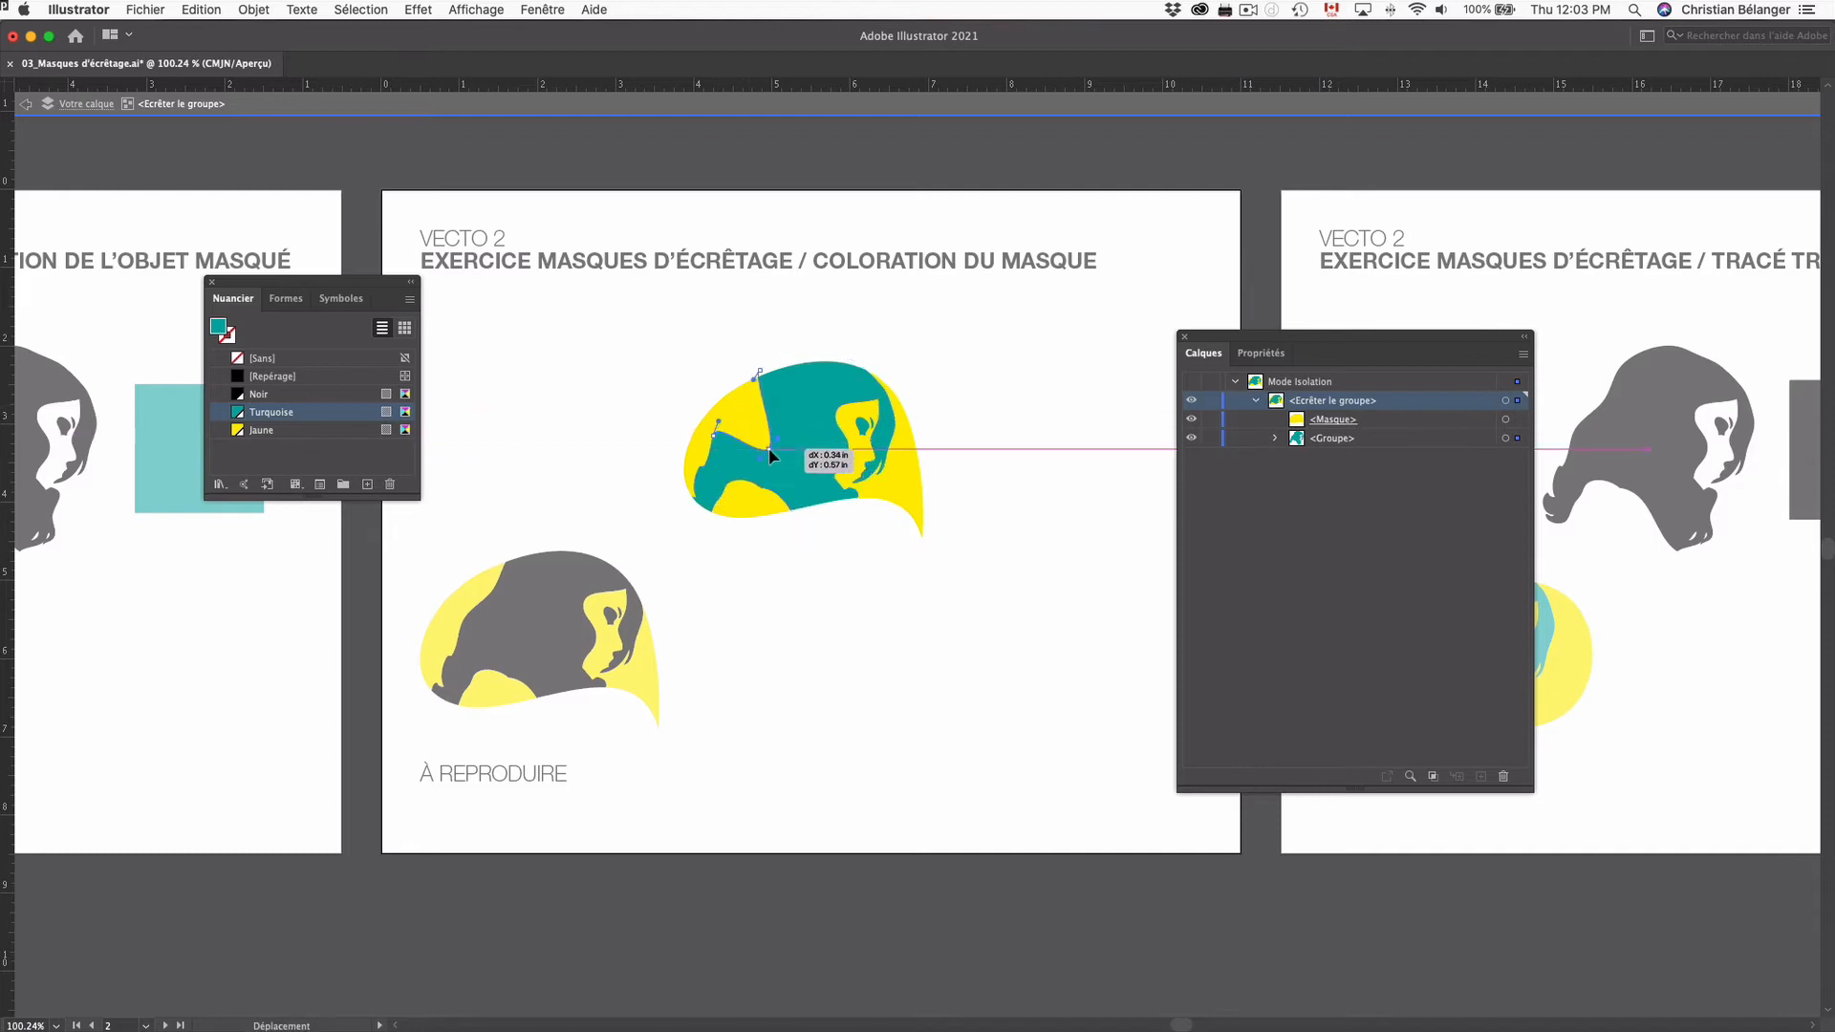
drag(763, 381, 794, 410)
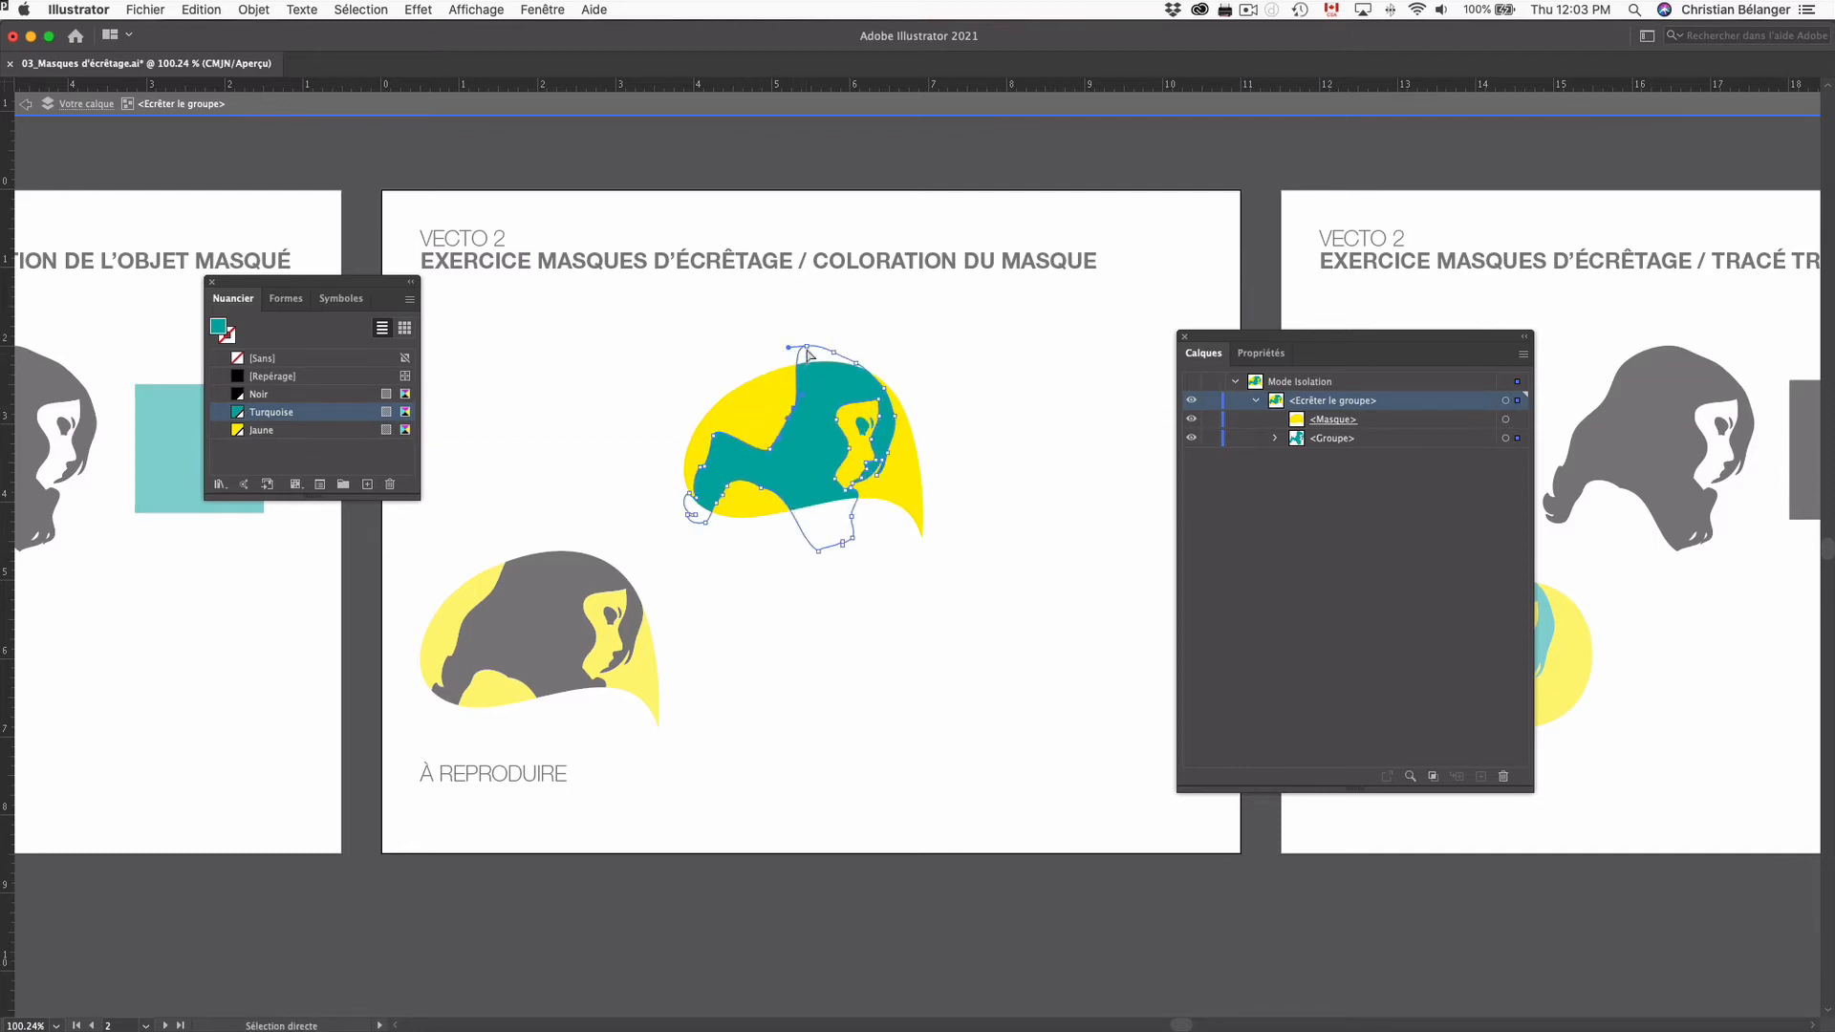
drag(807, 347, 713, 356)
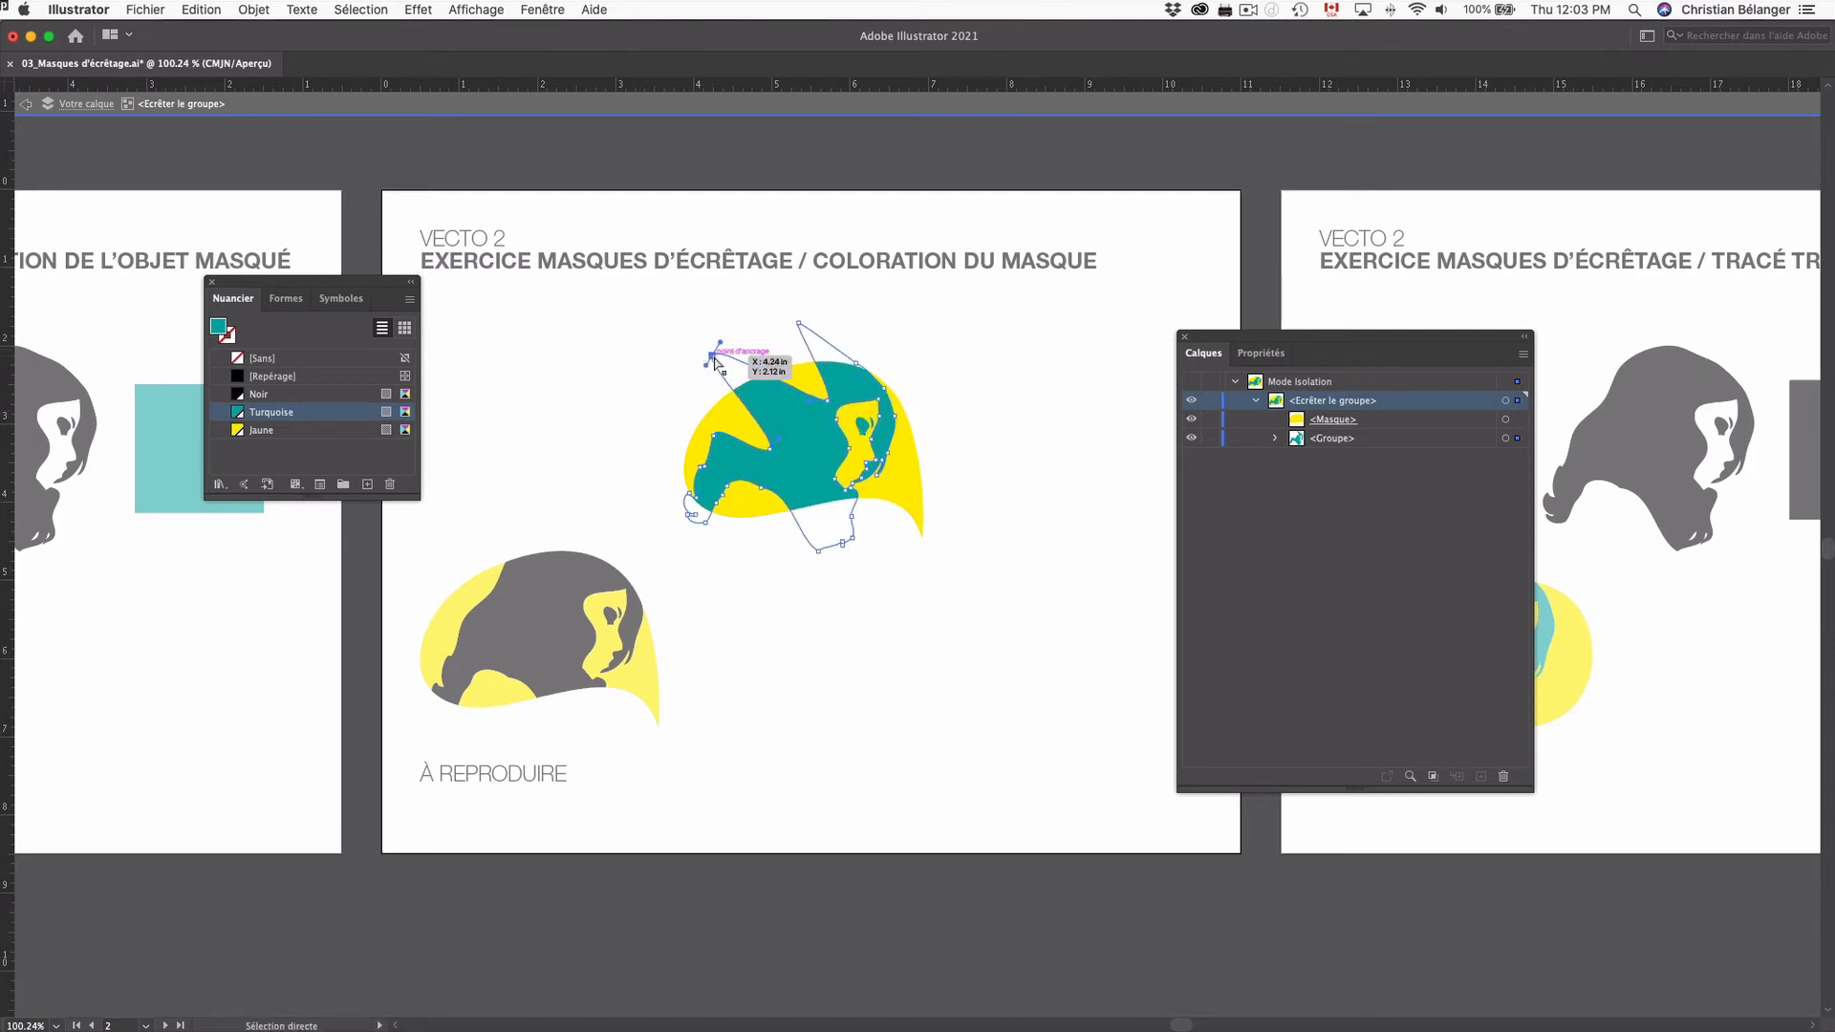
Fill the head's eye shape with the Noir swatch and reshape the lower contour by moving its anchor points
click(862, 428)
click(261, 360)
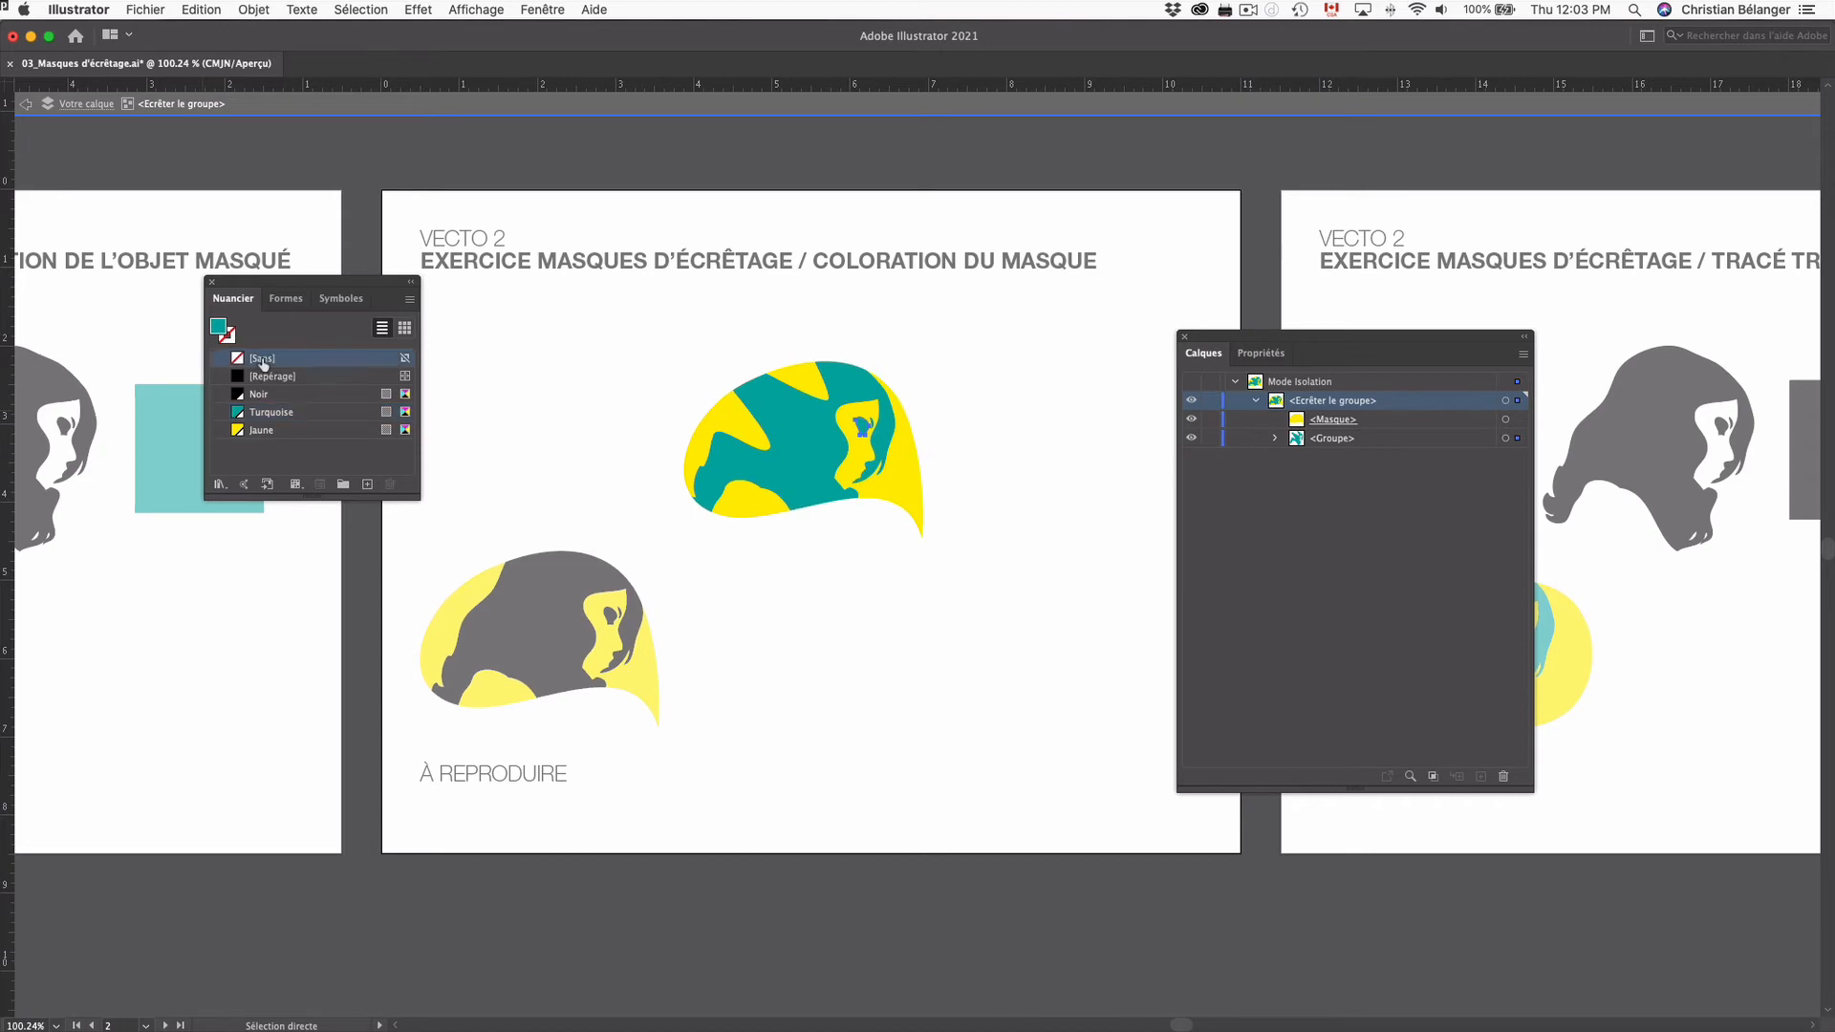
click(258, 394)
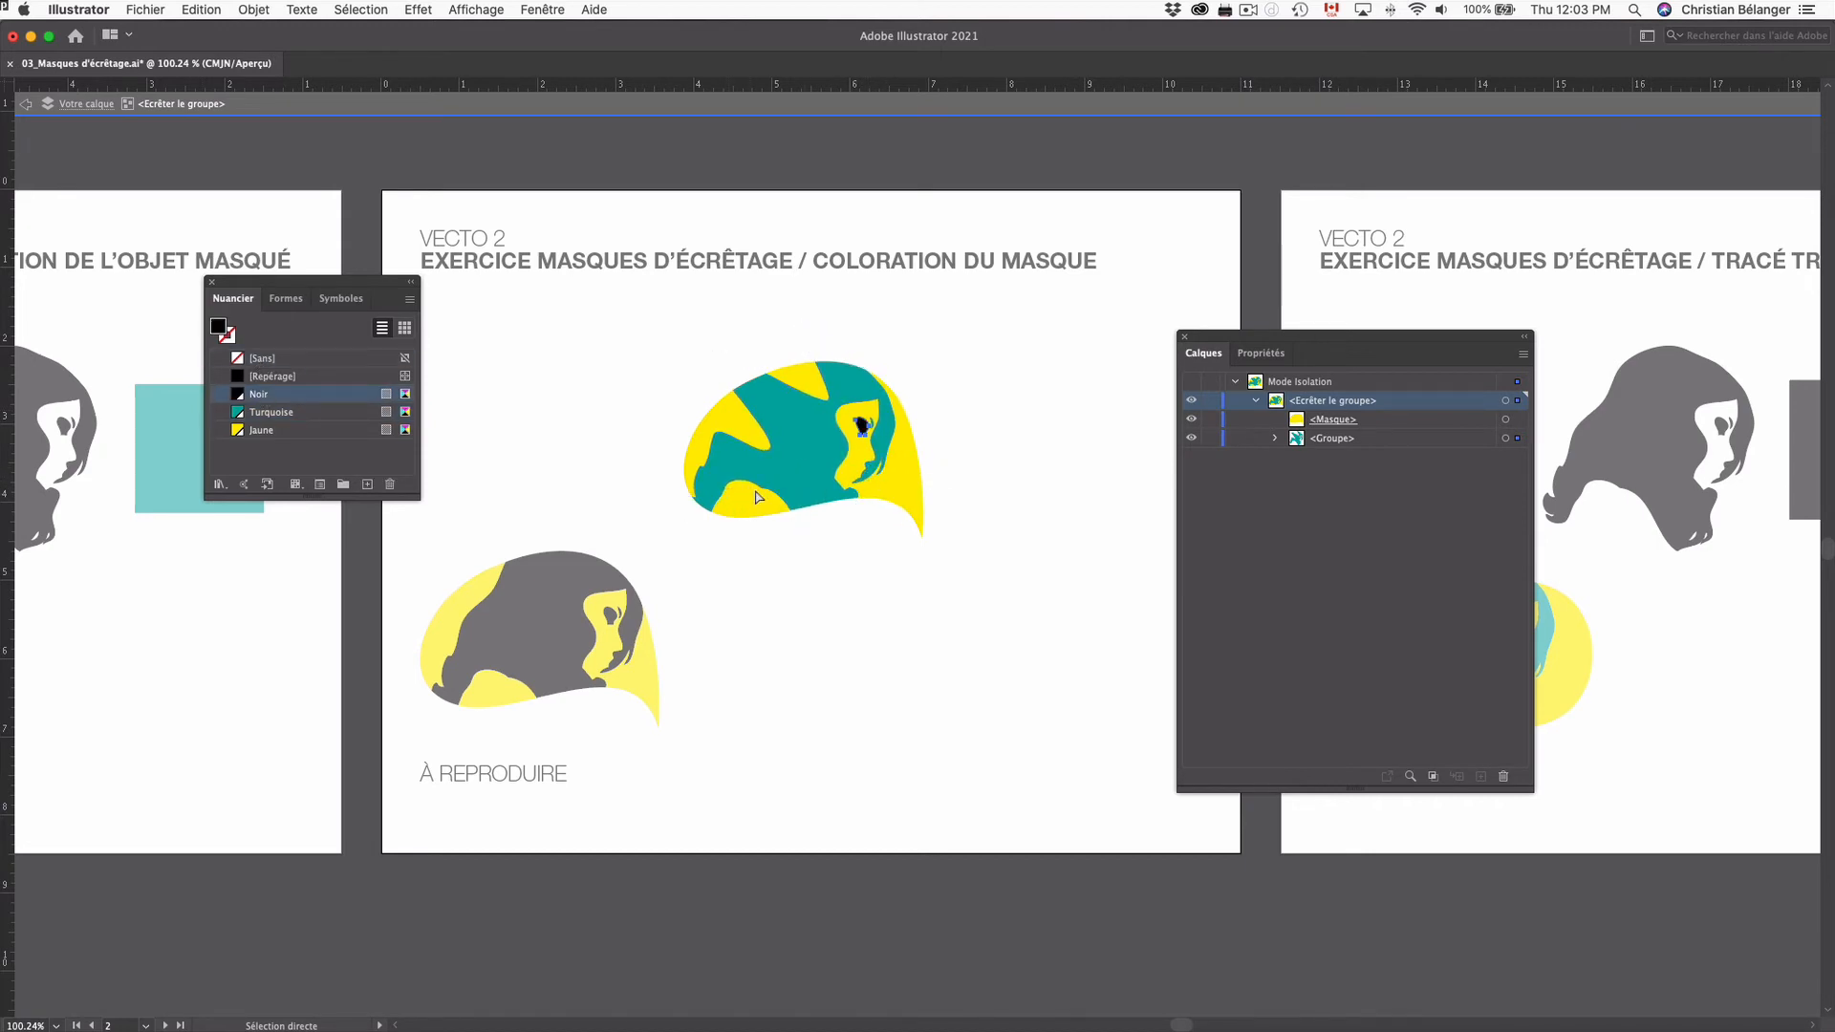
drag(813, 496, 742, 502)
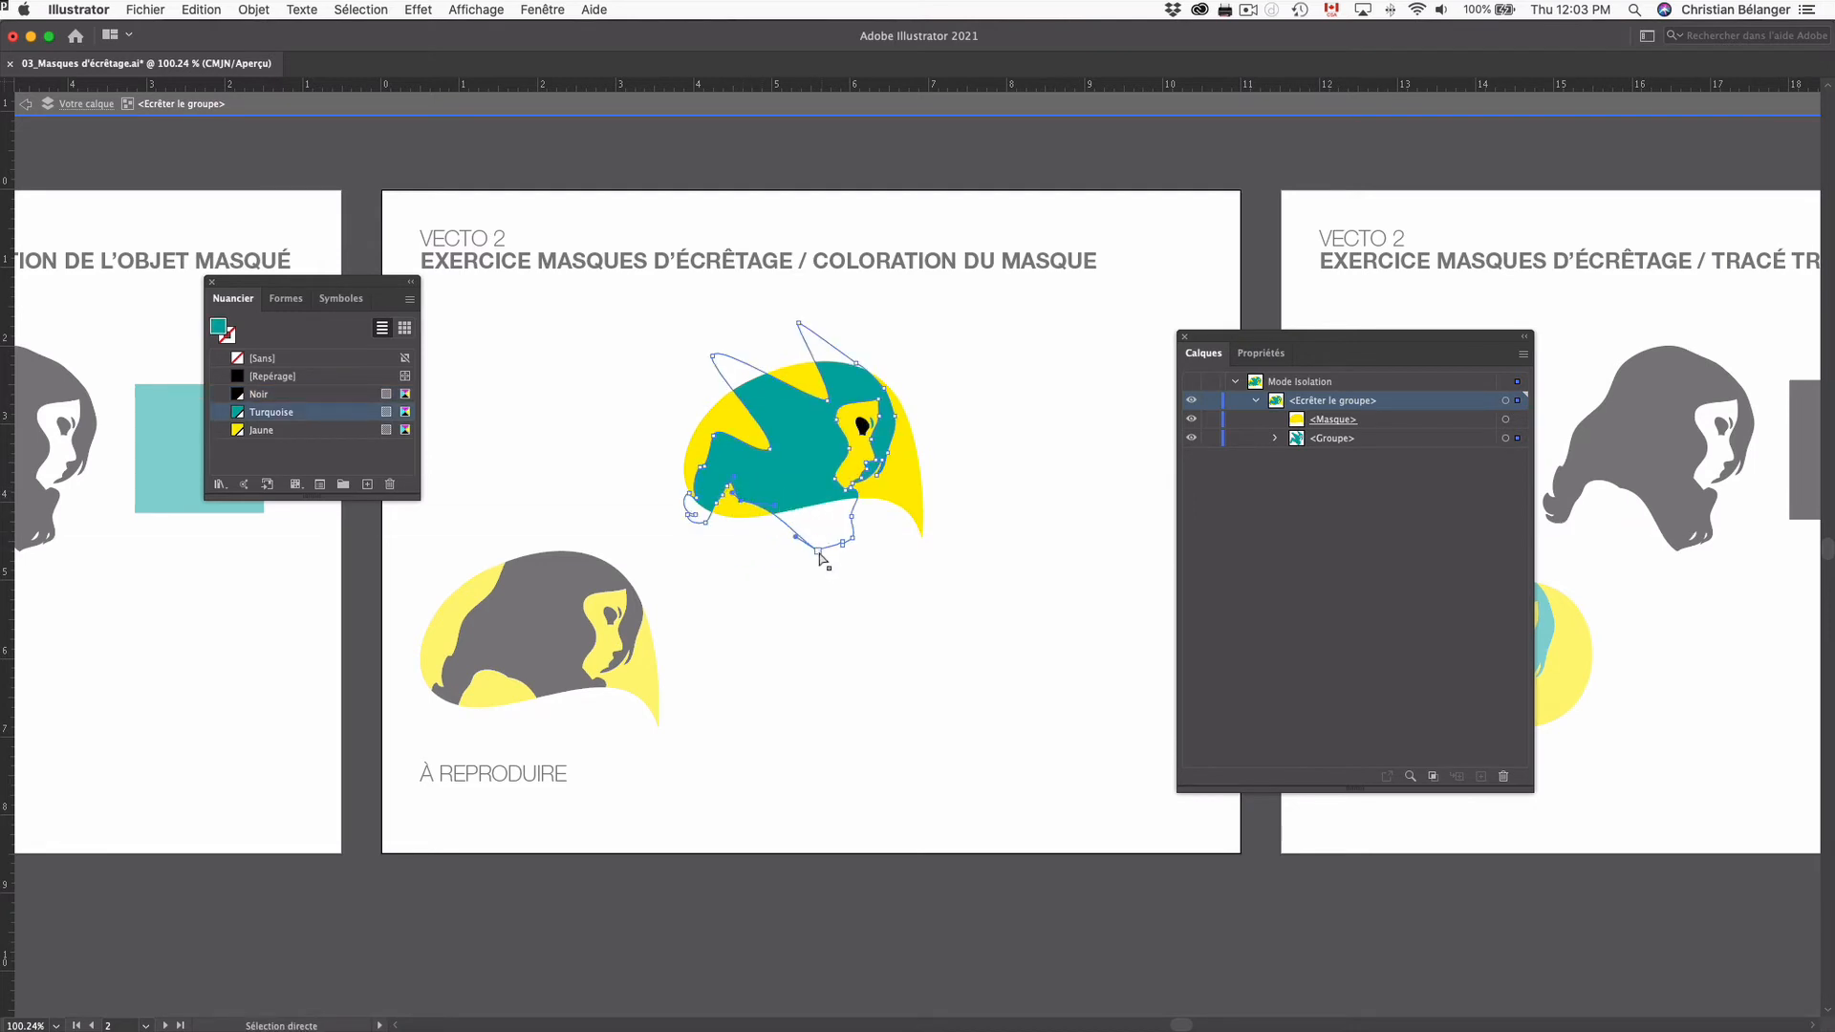
drag(818, 551, 797, 480)
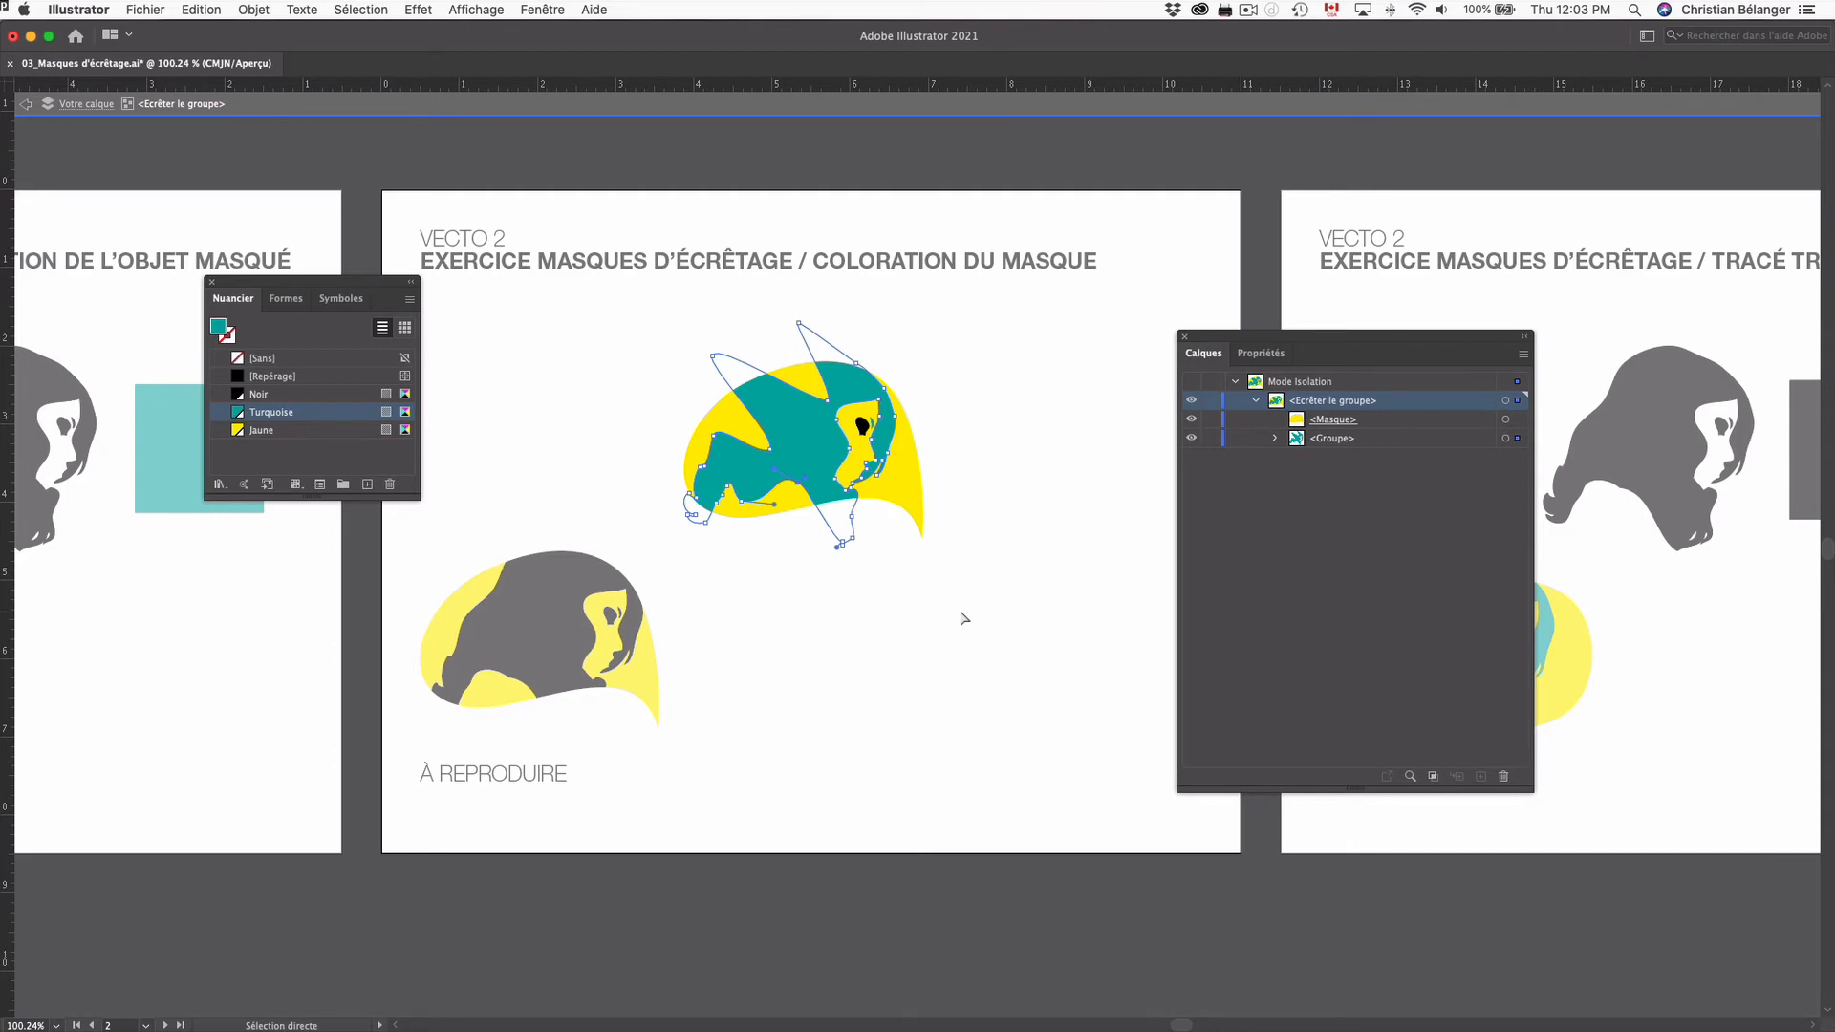
Undo the anchor point edits, the eye recolouring and the Turquoise fill, back to the black head in the yellow mask
key(super+z)
key(super+z)
key(super+z)
key(super+z)
key(super+z)
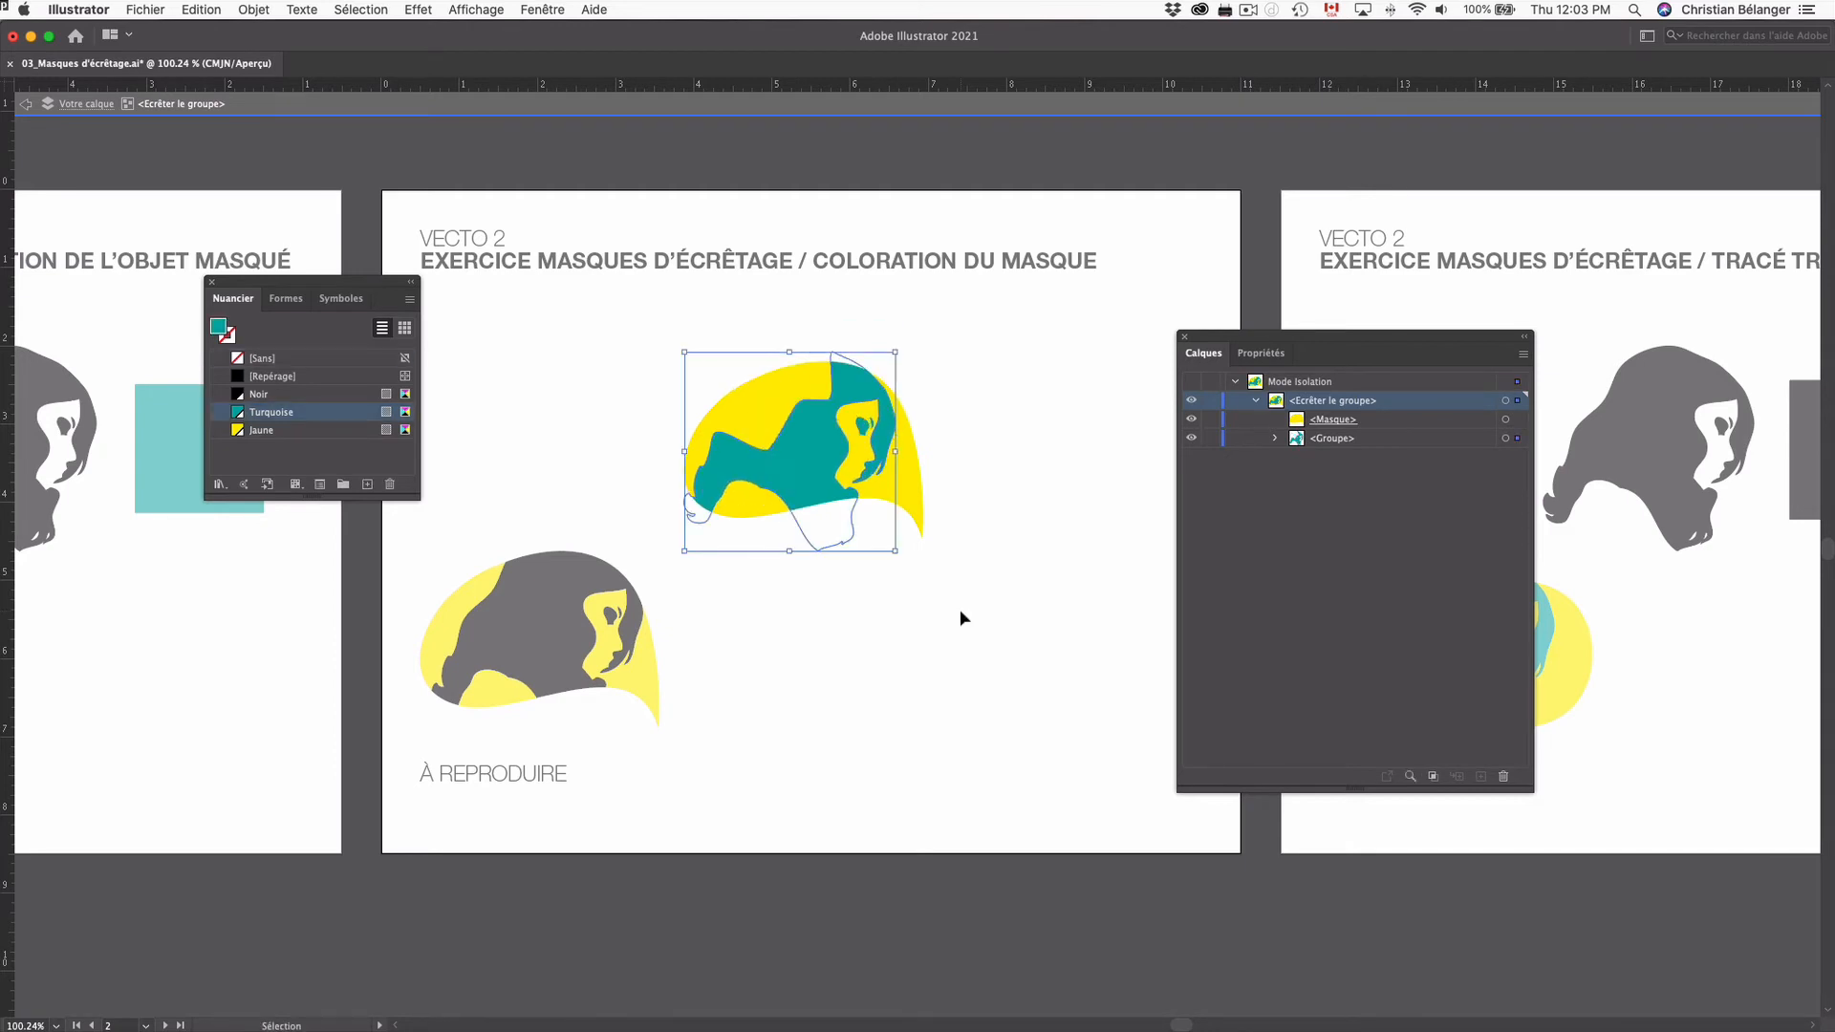
key(super+z)
key(super+z)
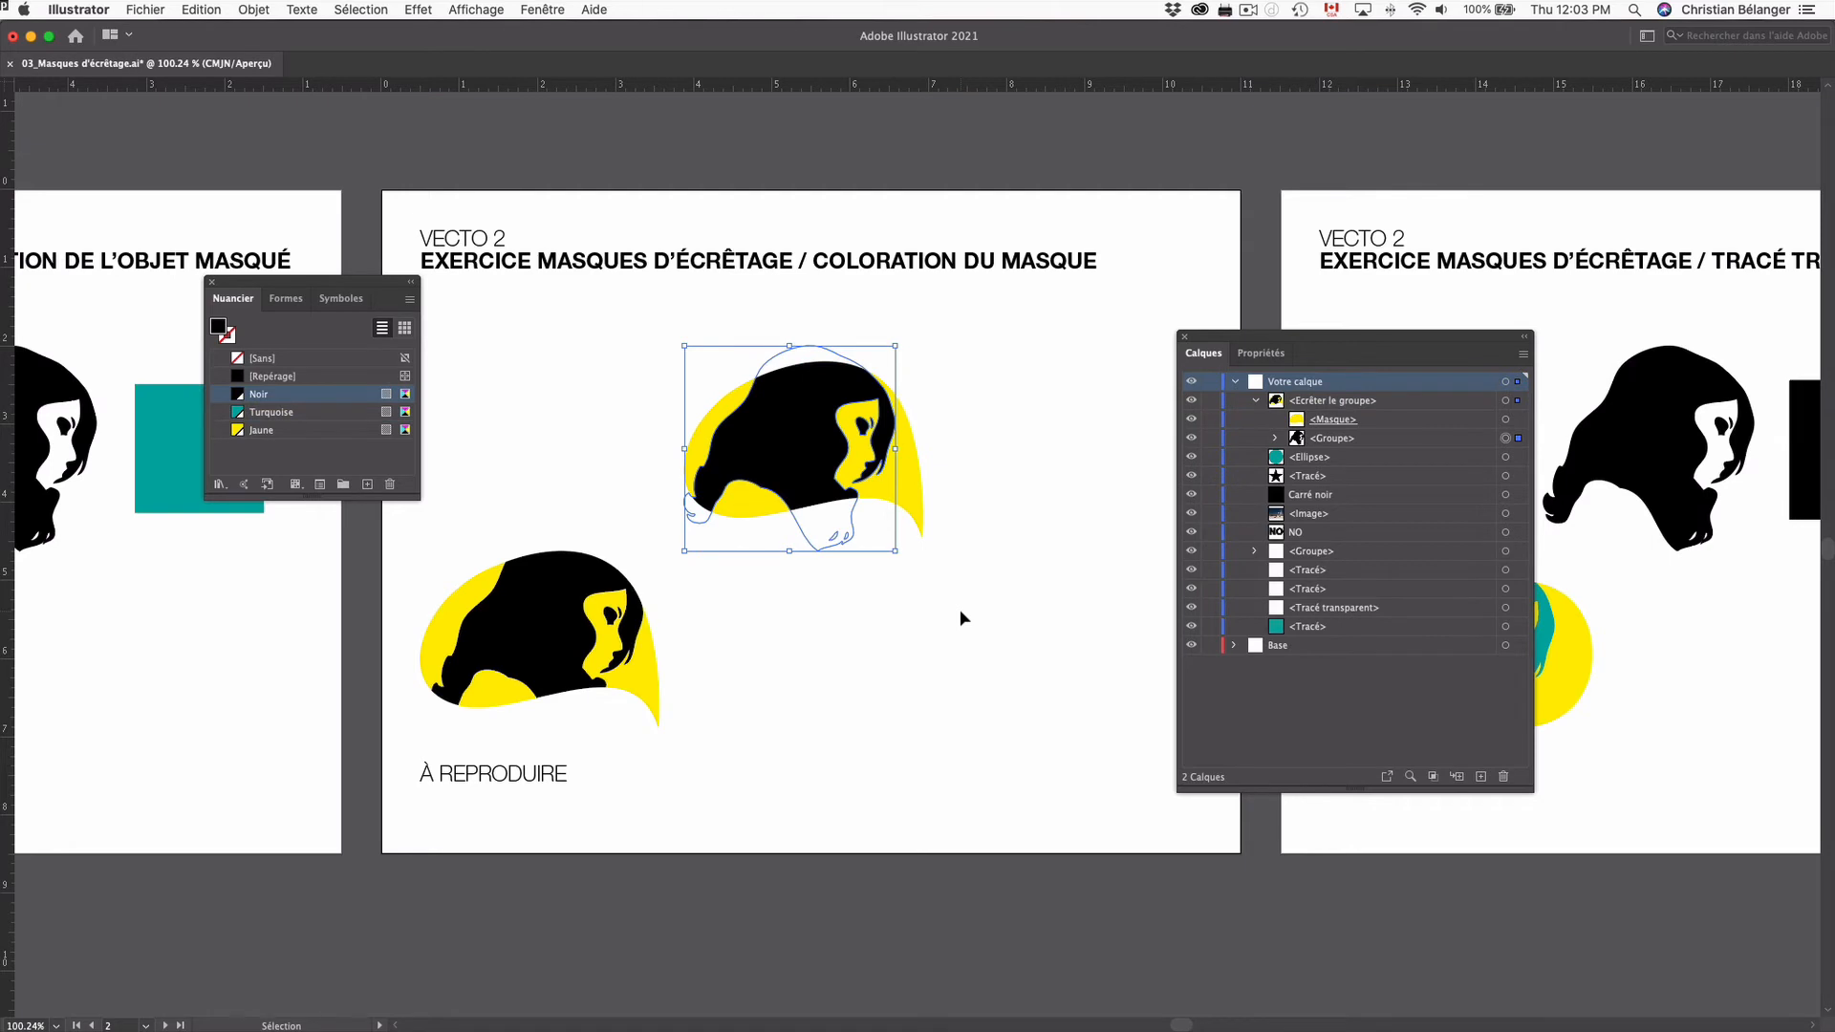
Directly select the mask path on the artboard, try filling it with Turquoise, and undo the fill
key(a)
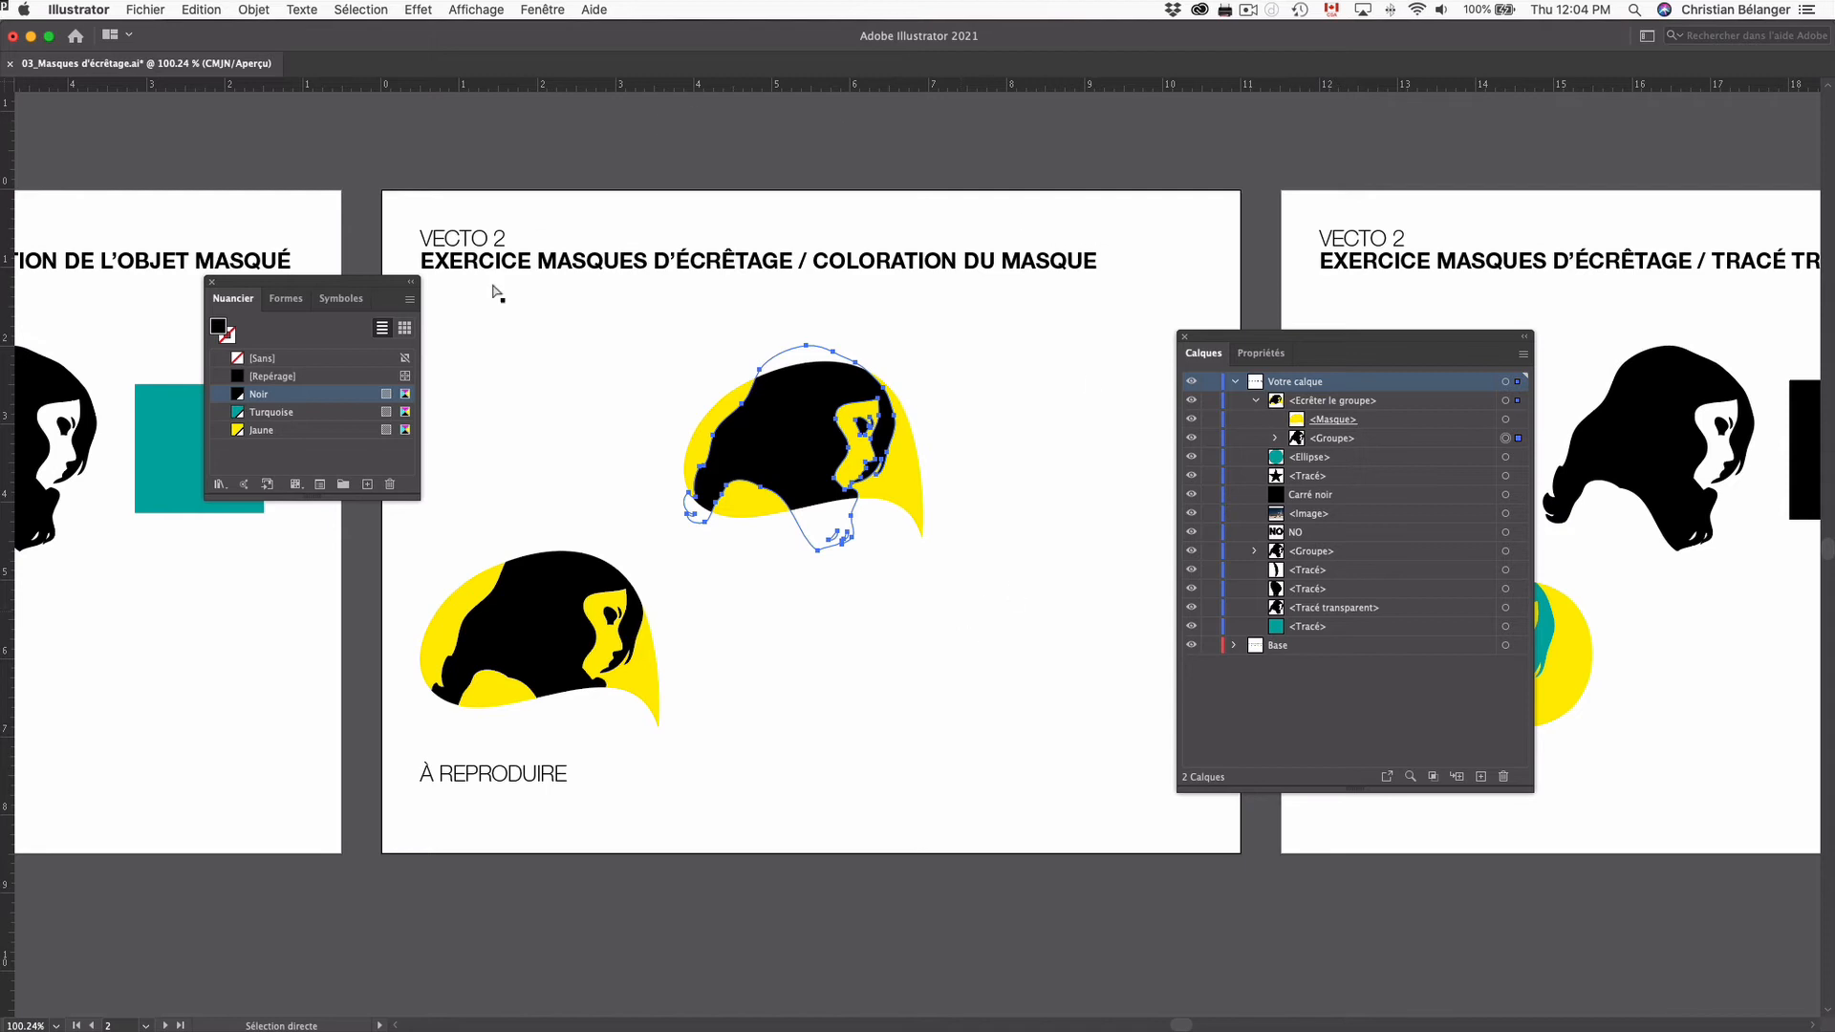
click(842, 645)
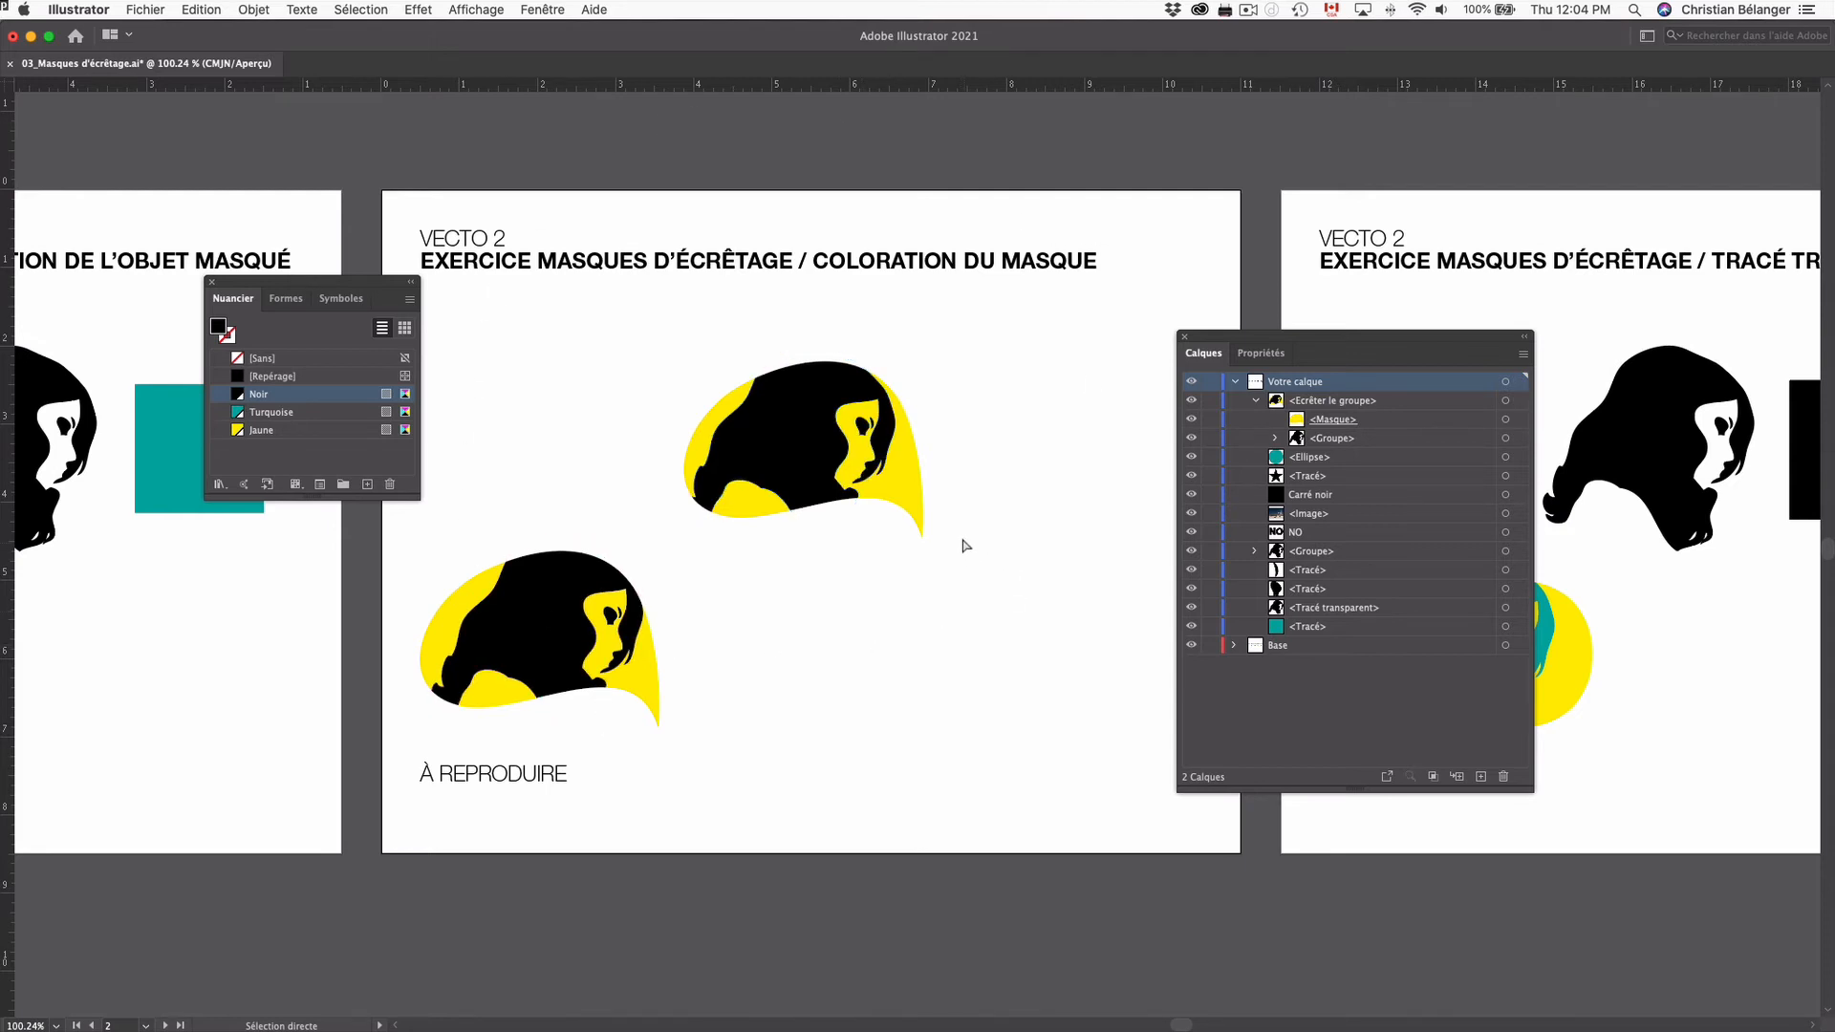
click(923, 538)
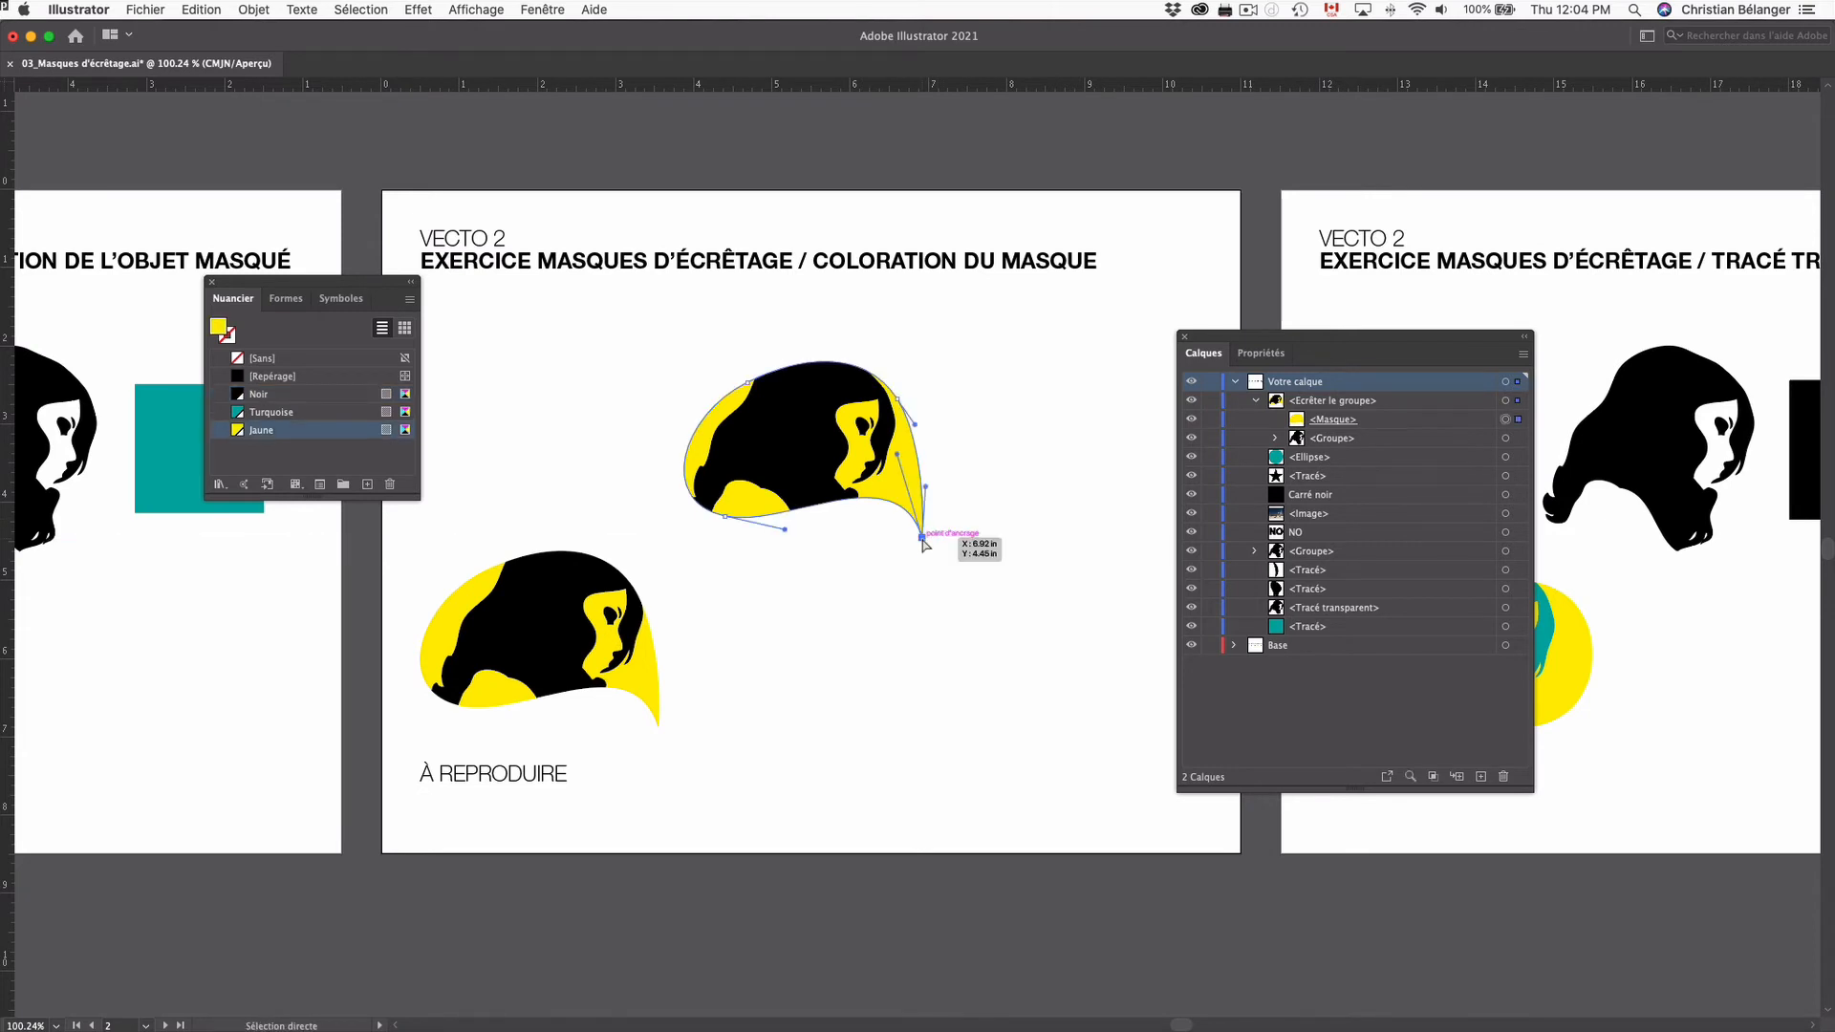
click(311, 414)
key(super+z)
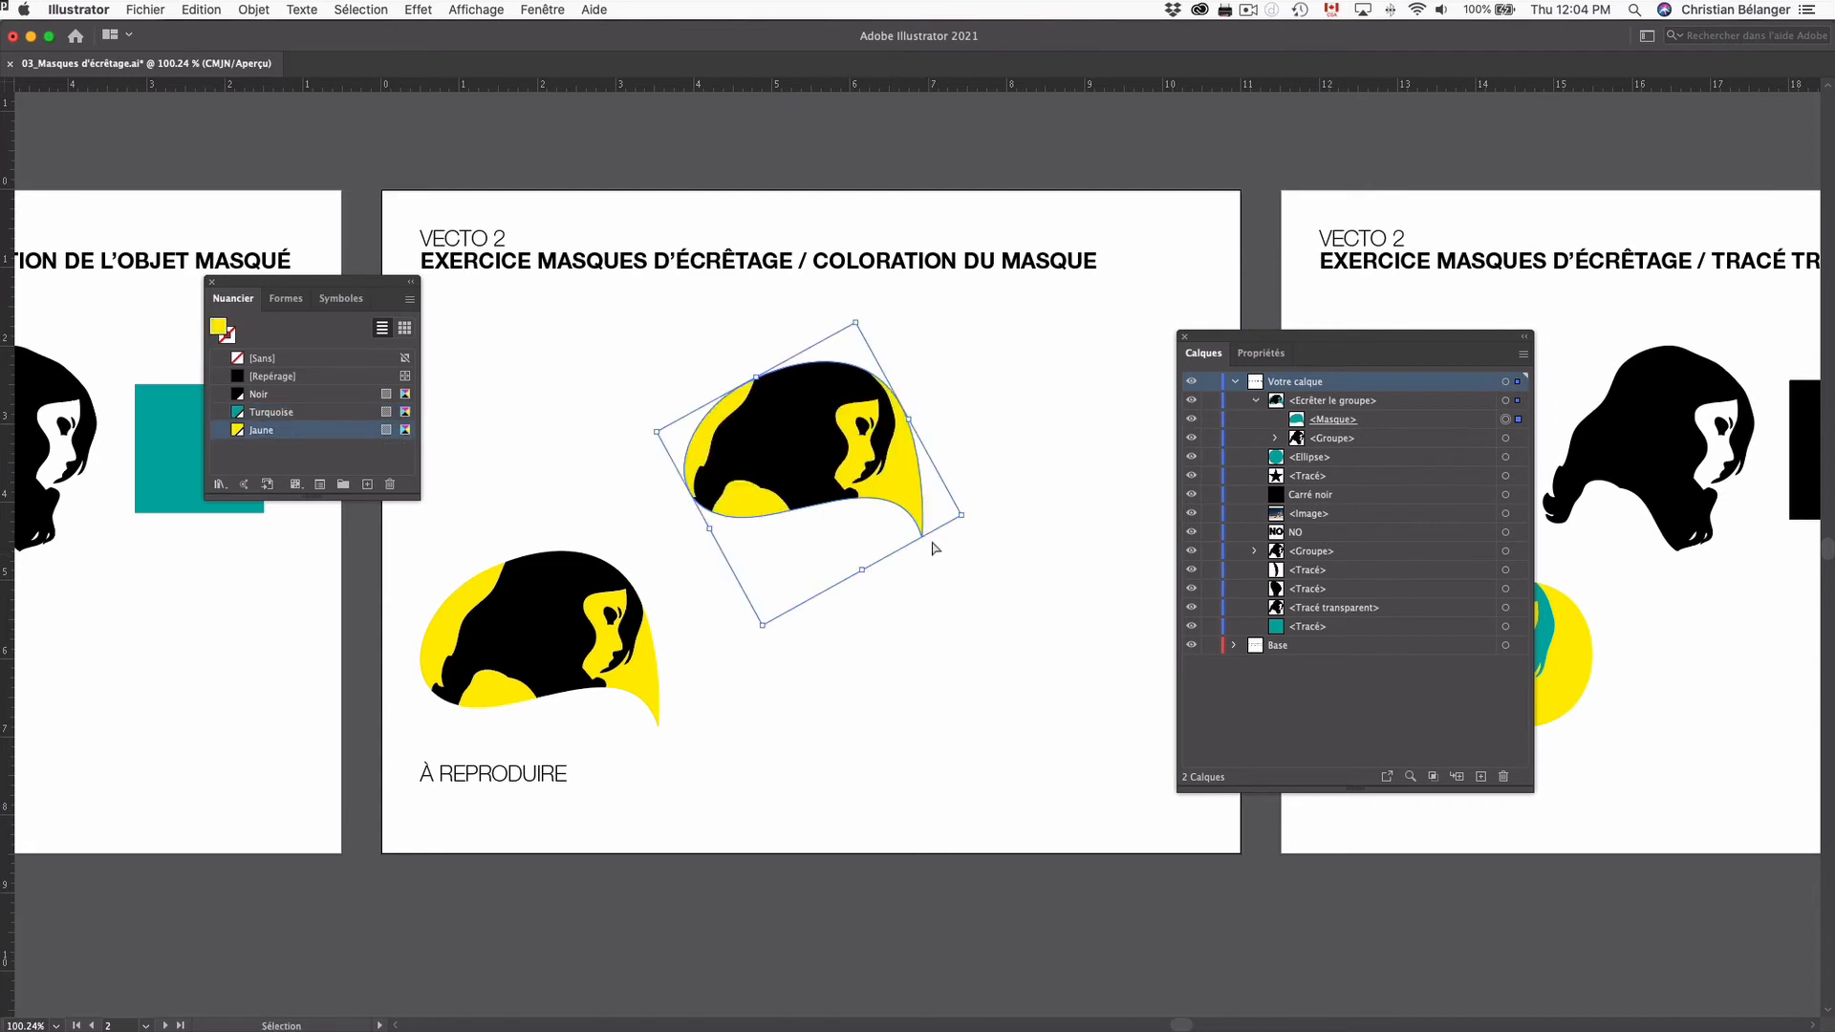
Try moving the mask path's lower corner point inward and then downward, undoing each move
drag(919, 542, 853, 421)
key(super+z)
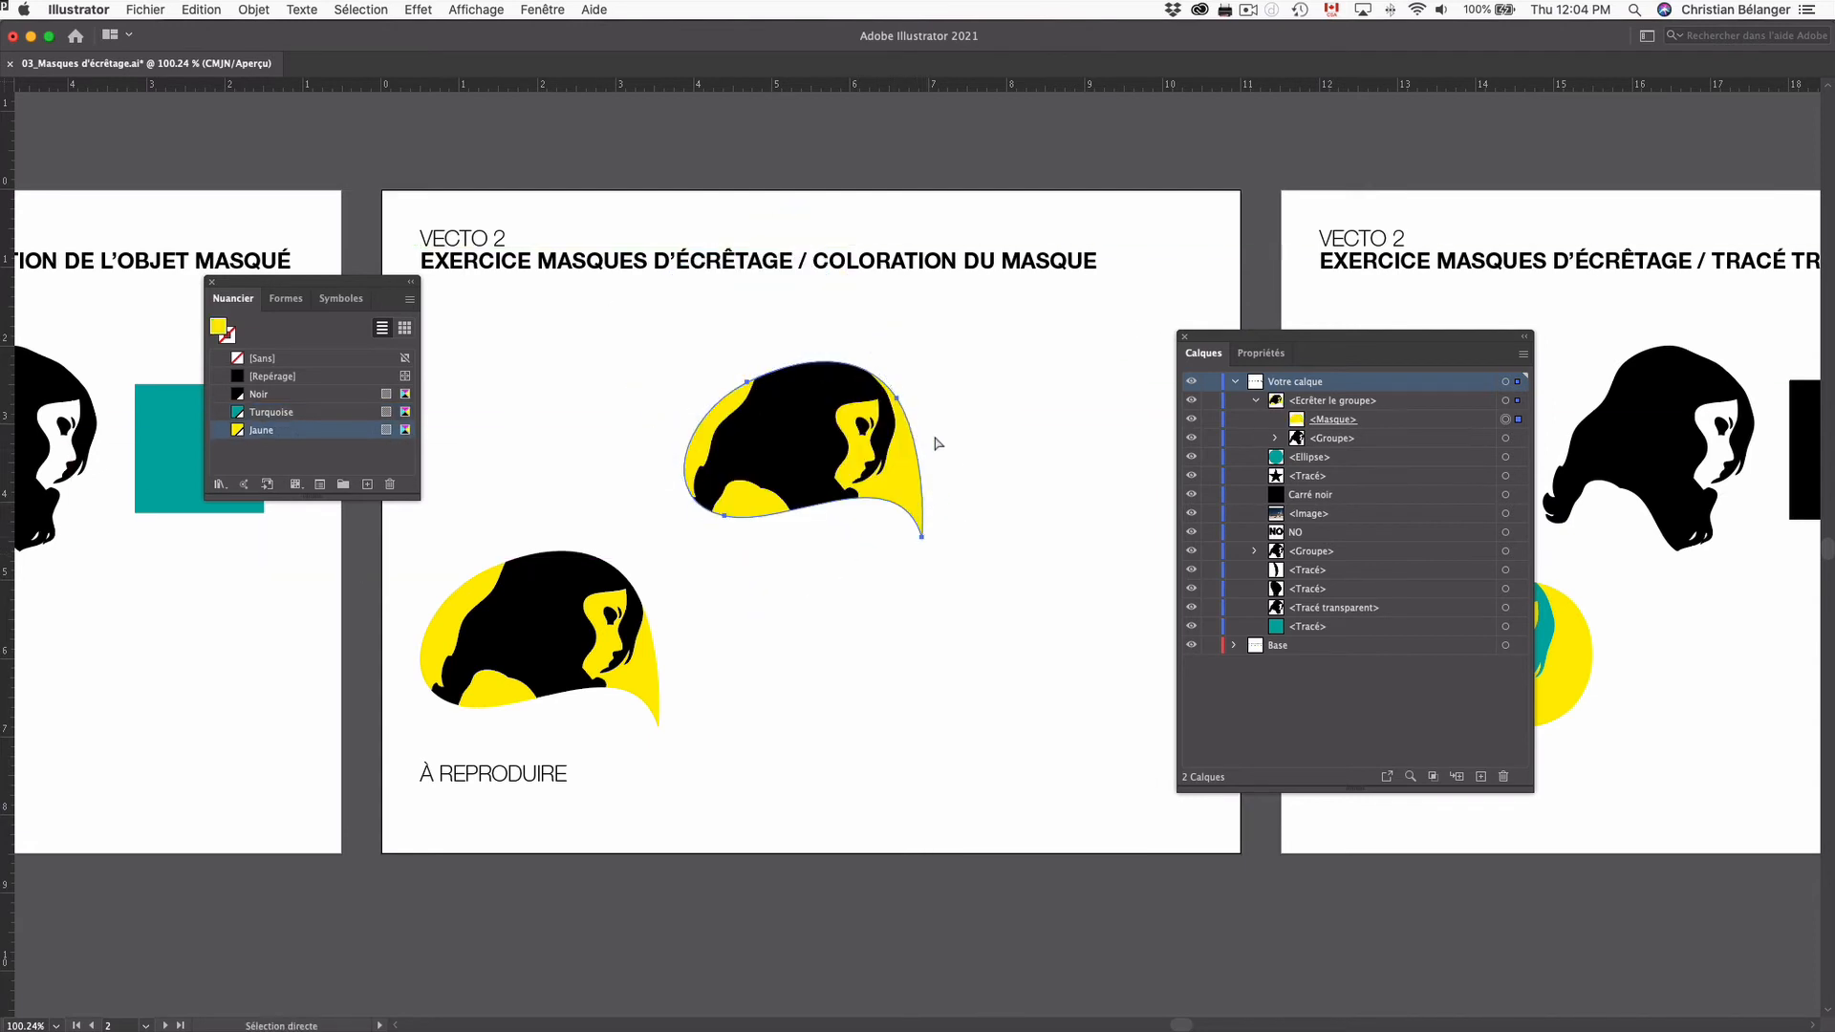
click(944, 525)
drag(923, 542, 924, 583)
key(super+z)
Try moving the head's eye shape inside the clipping group, and undo the move
click(863, 428)
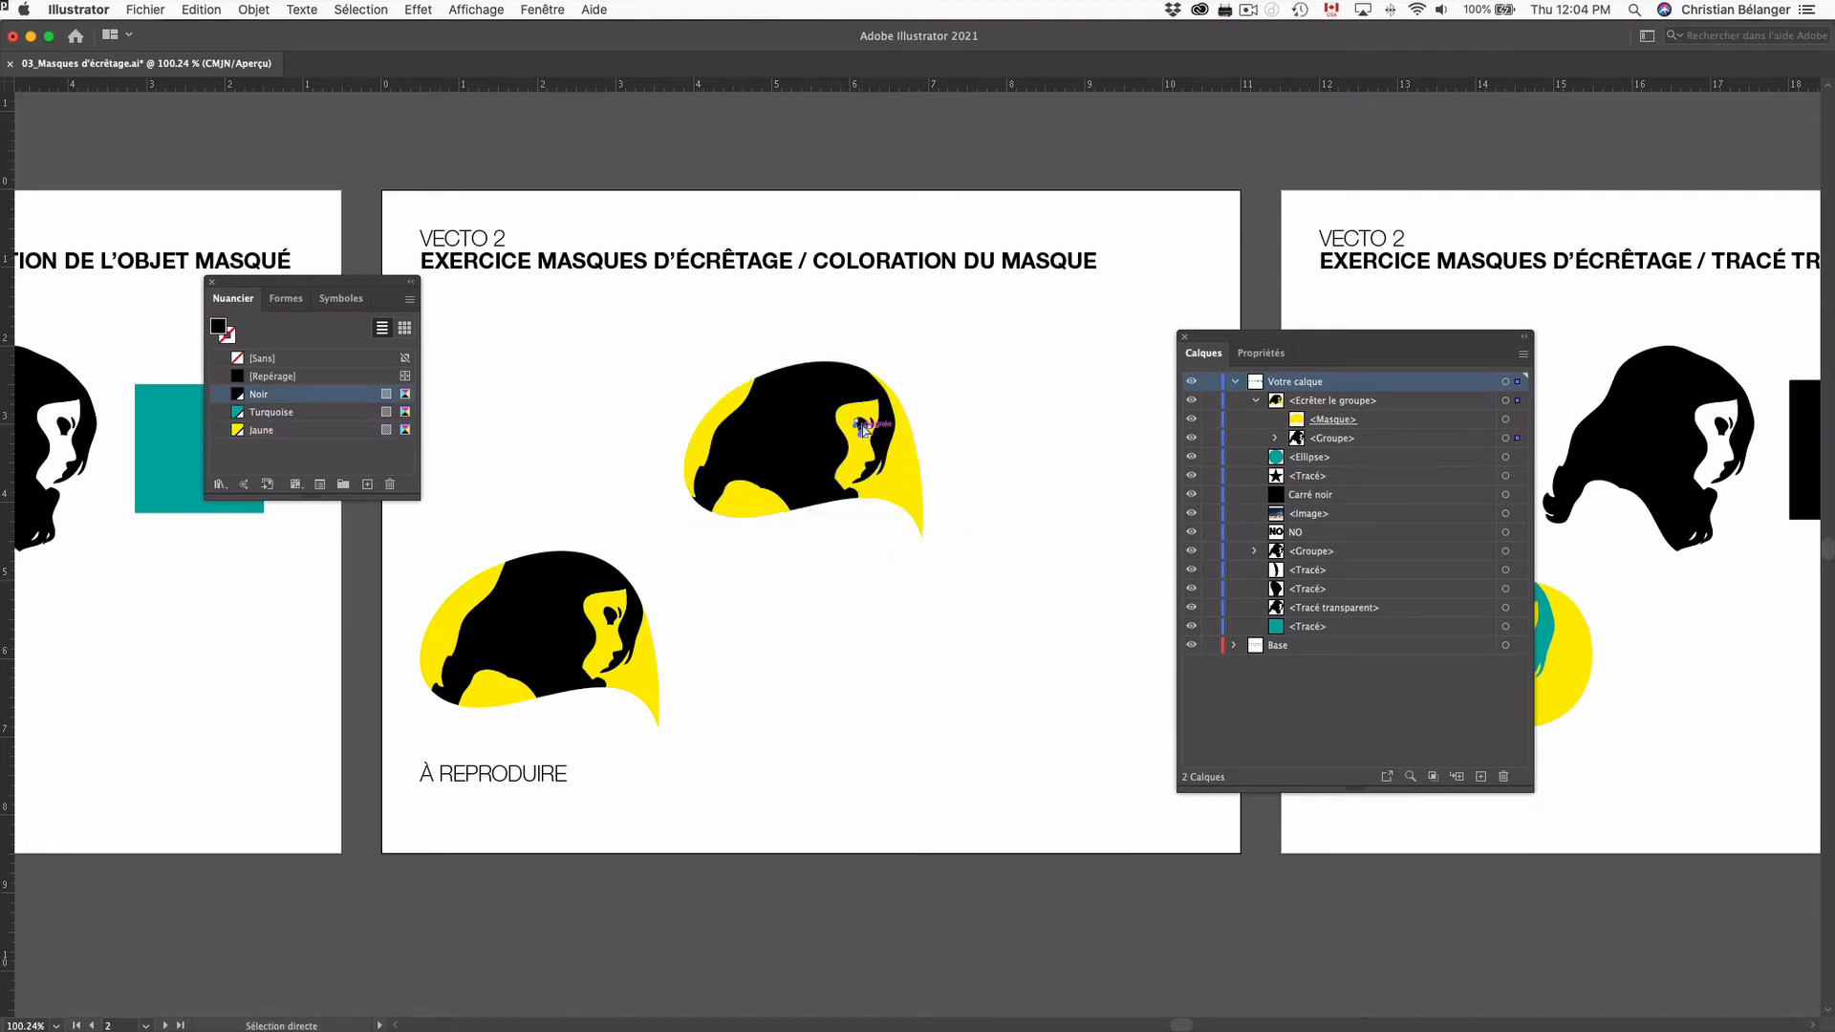
drag(863, 430, 859, 423)
key(super+z)
Hide the panels and select the black NO text on the TRACÉ TRANSPARENT artboard
key(Tab)
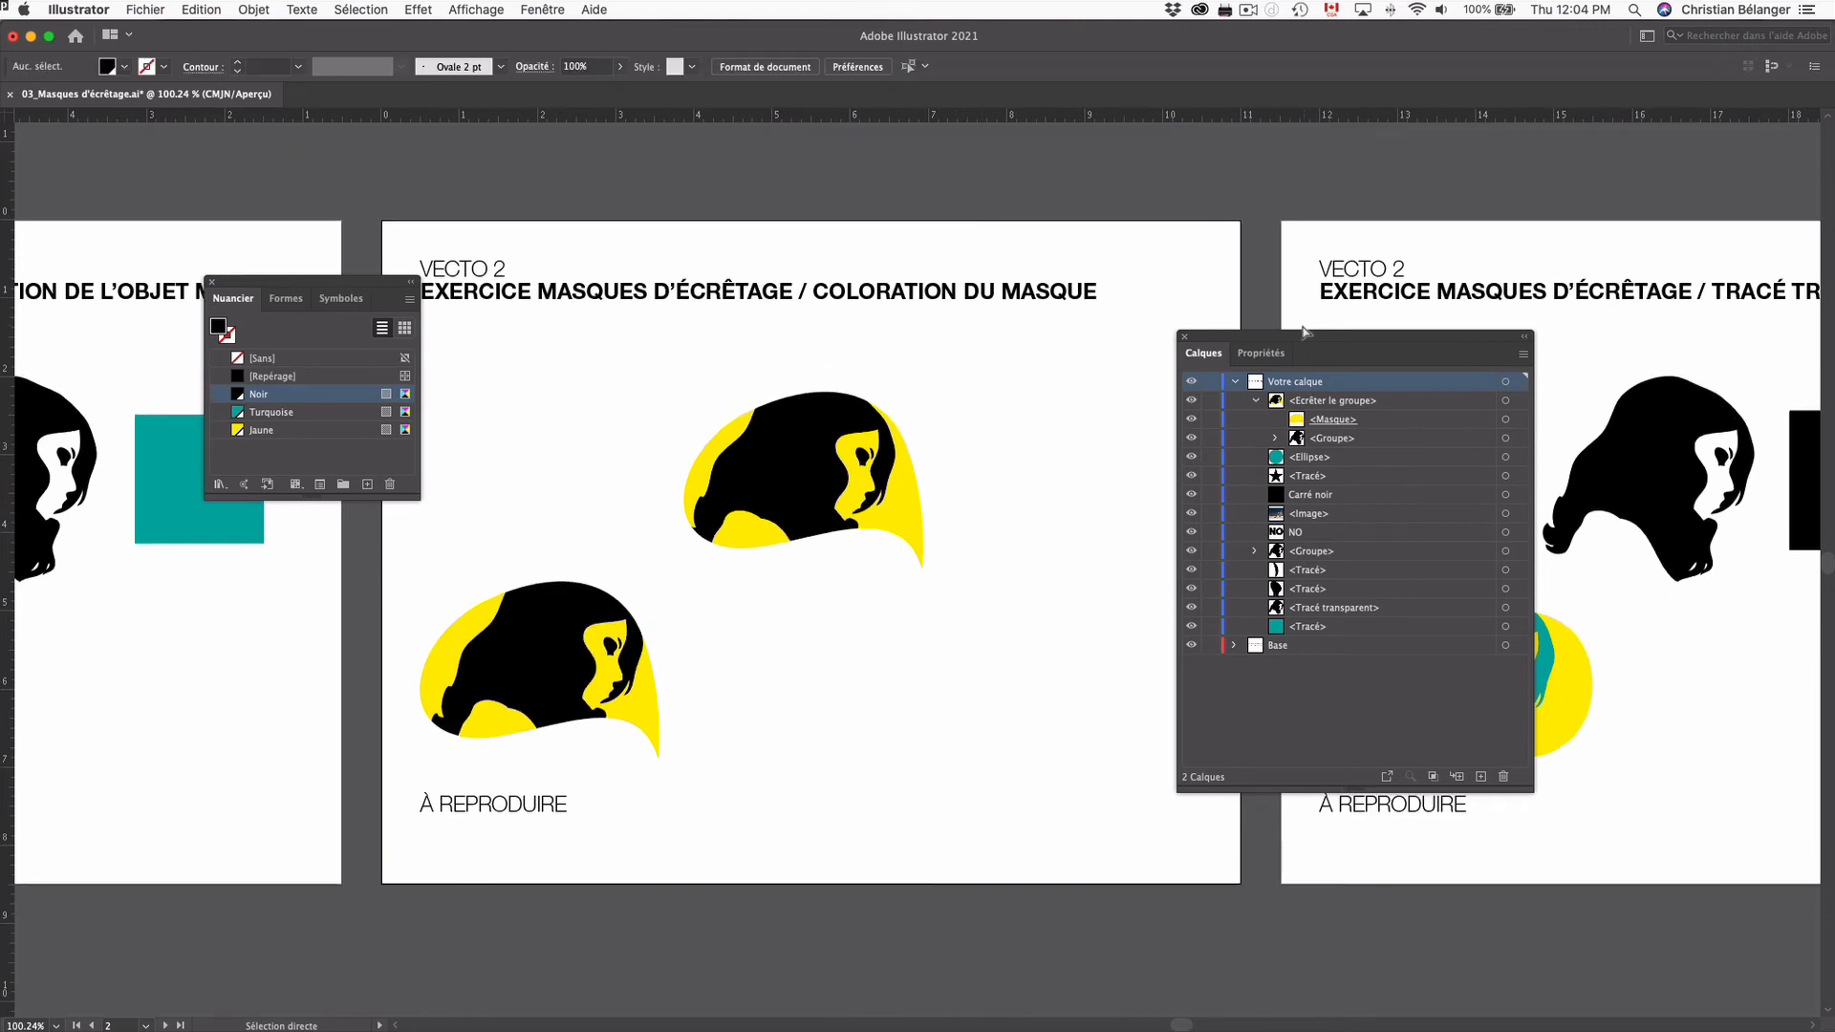
key(space)
drag(1491, 352, 541, 356)
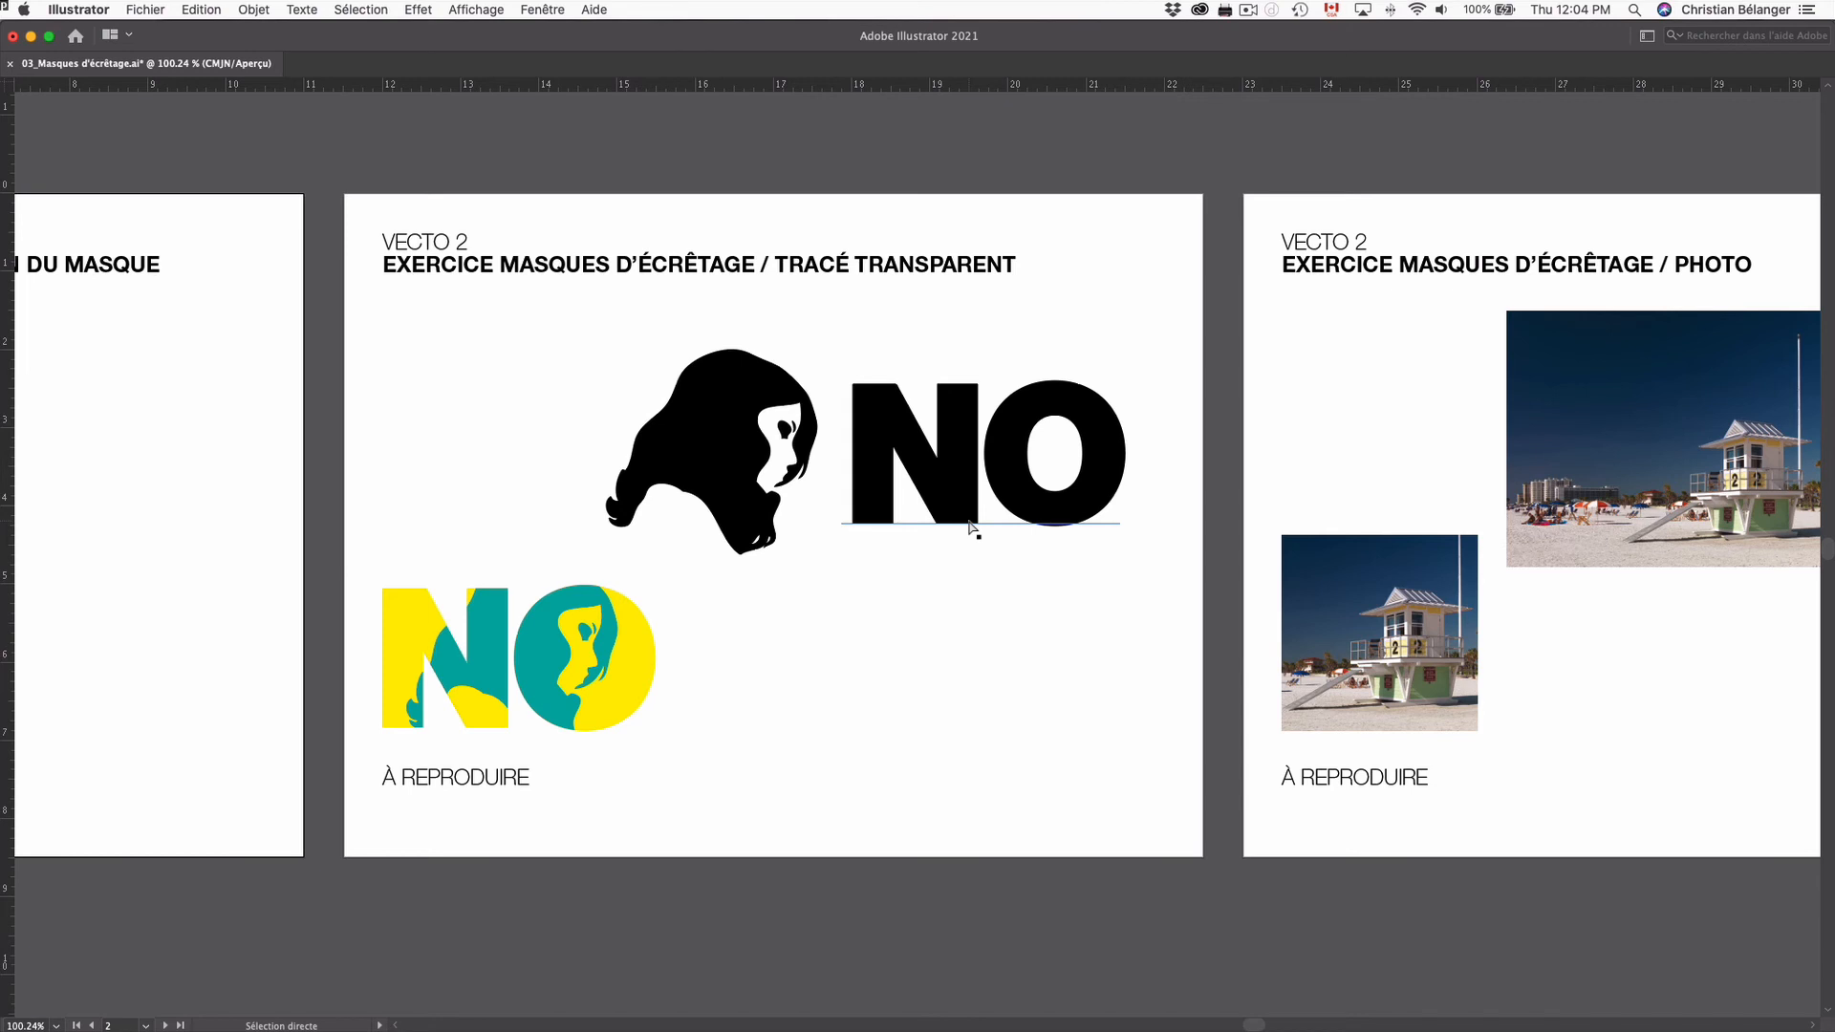
click(971, 525)
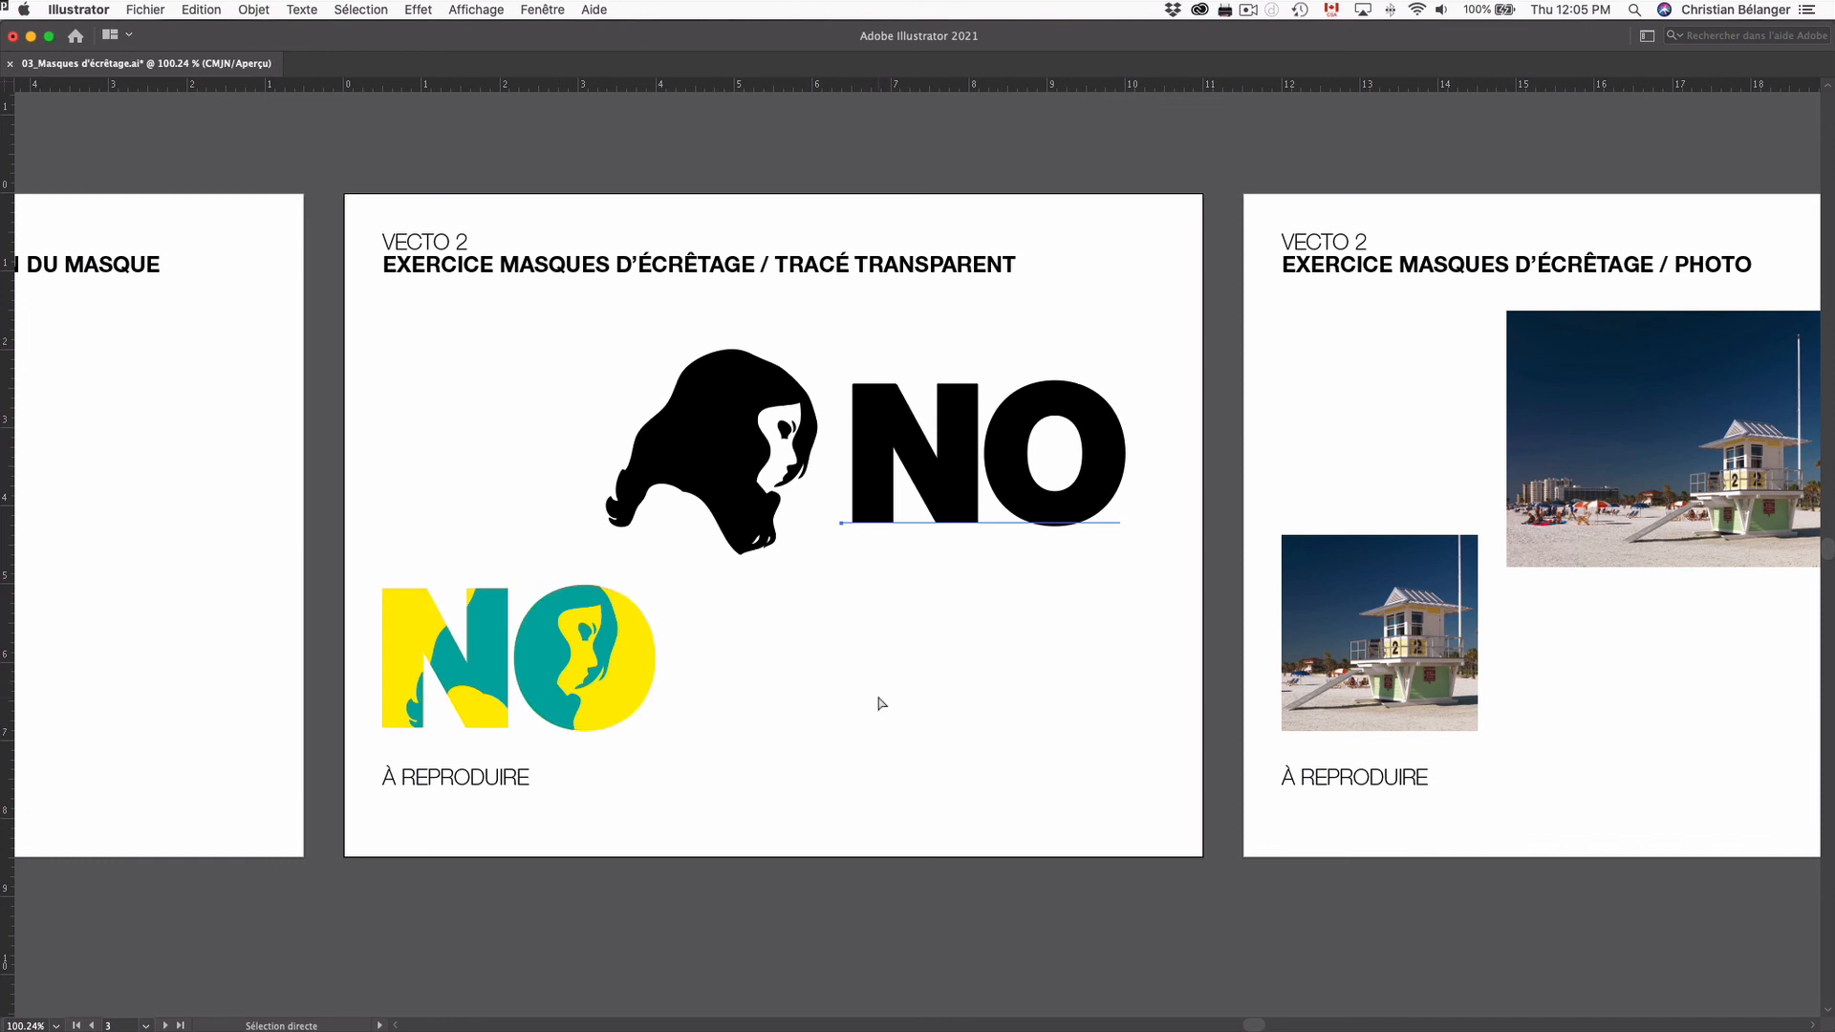
Fill the selected NO text with the Jaune swatch and replace its wording with TYPO
key(Tab)
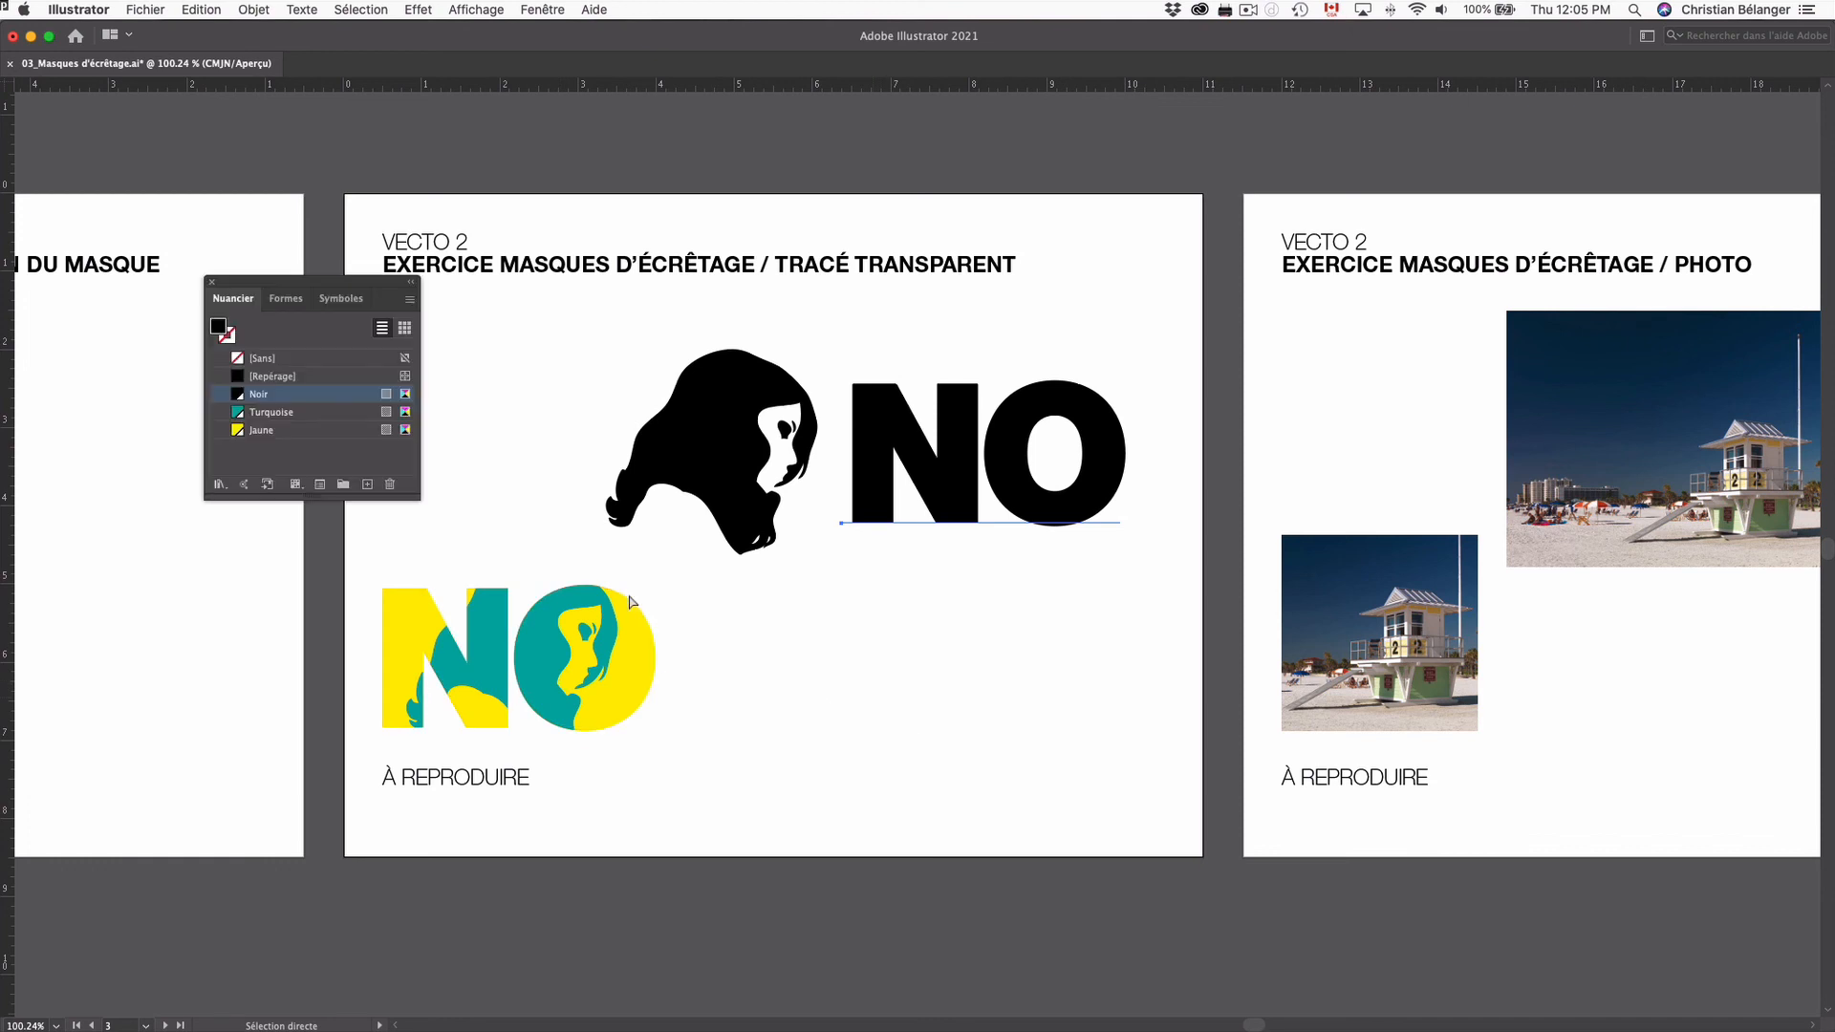
click(283, 432)
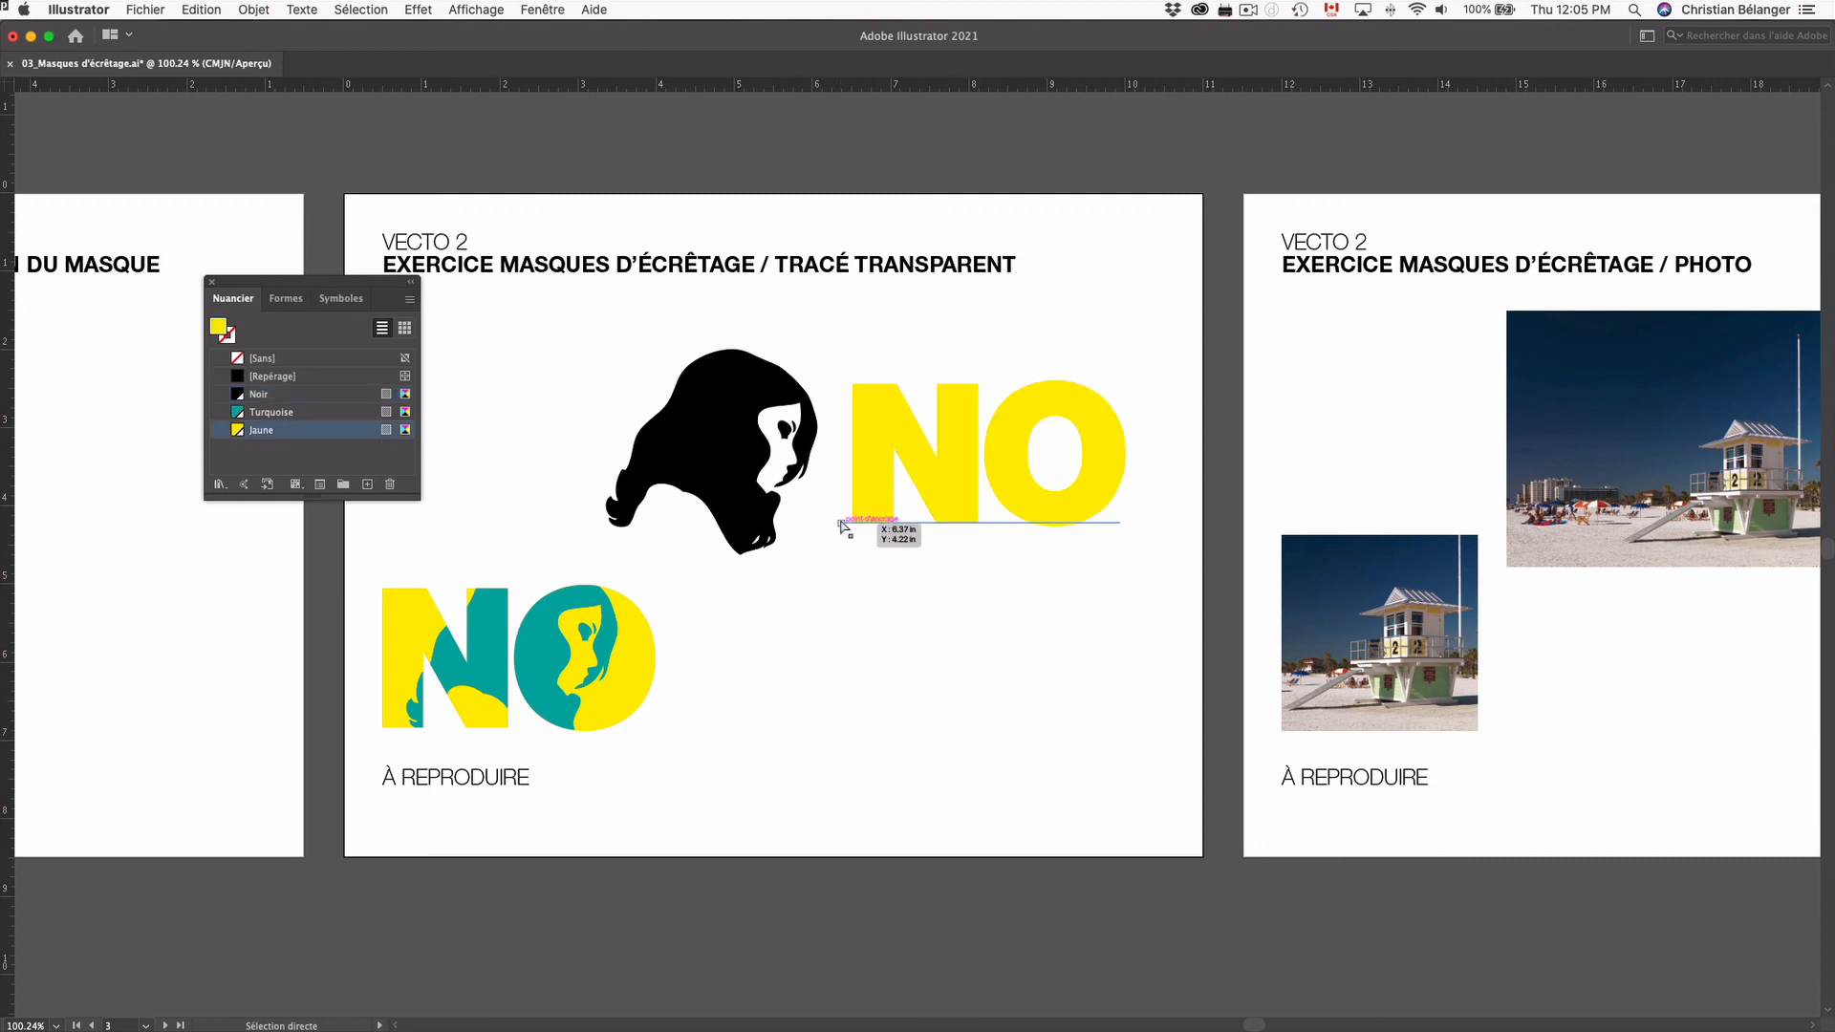
key(t)
click(970, 488)
key(super+a)
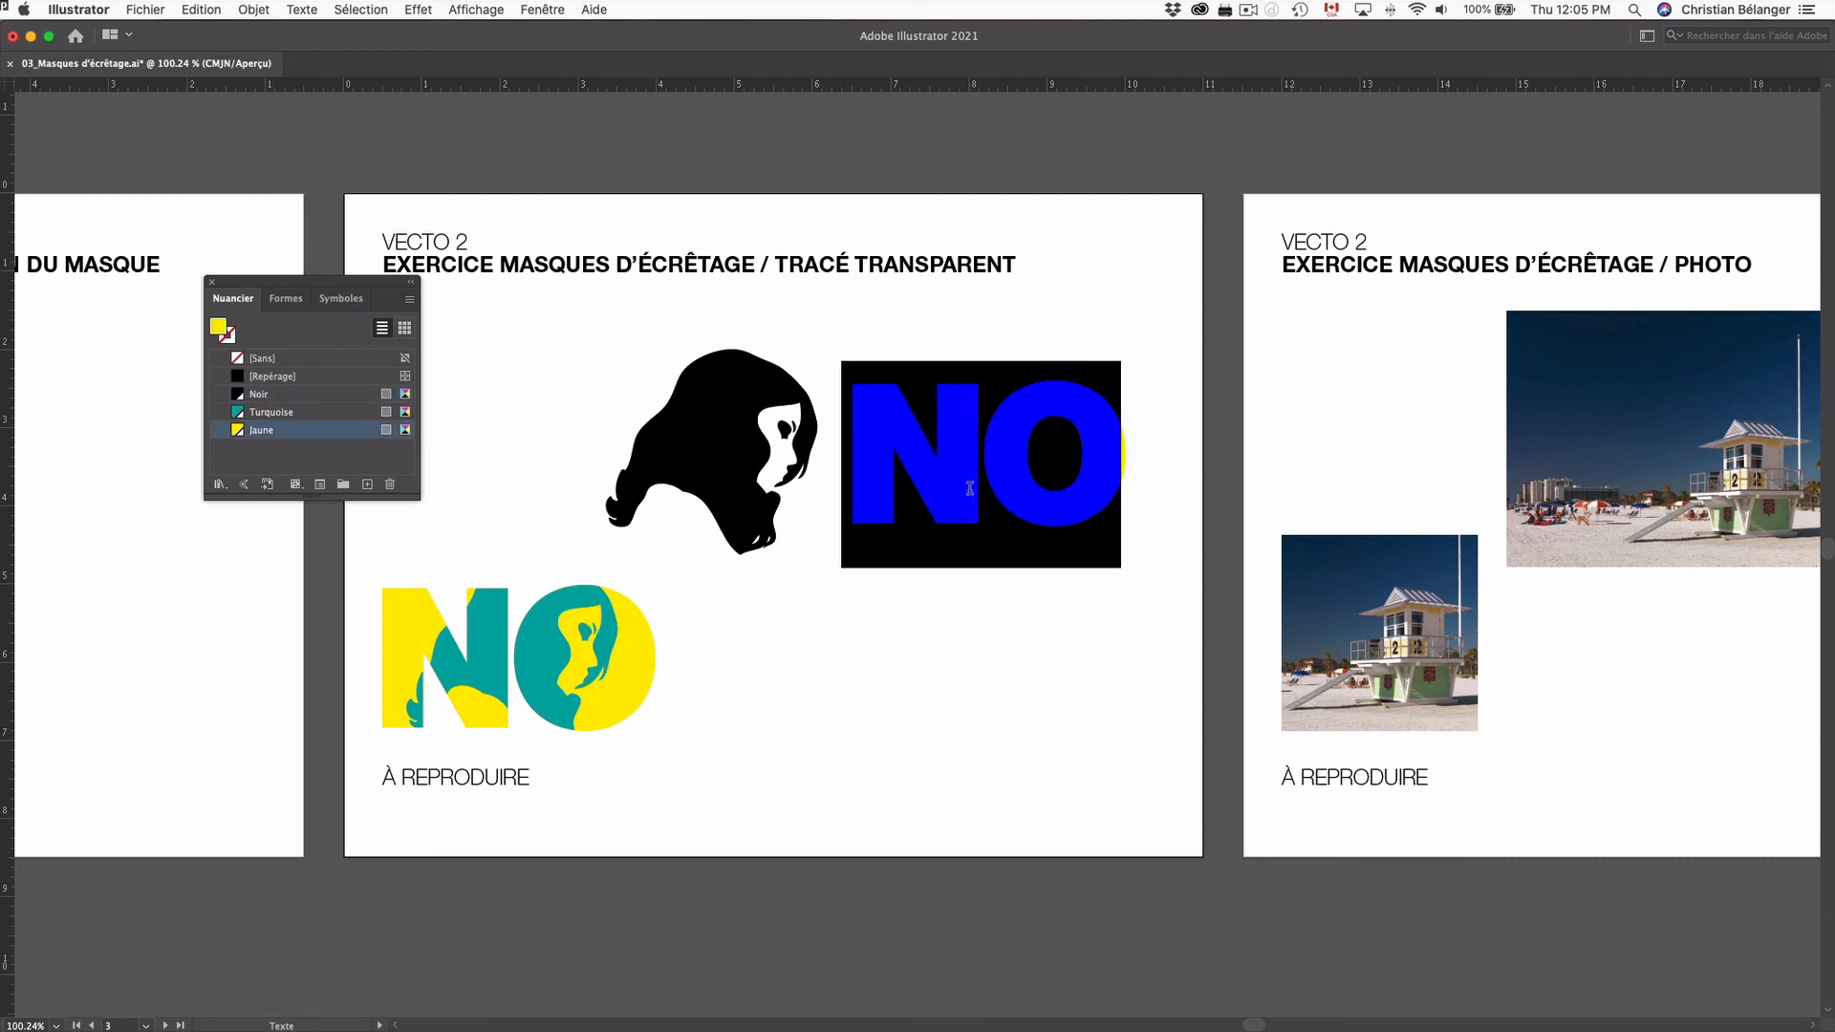
text(TYPO)
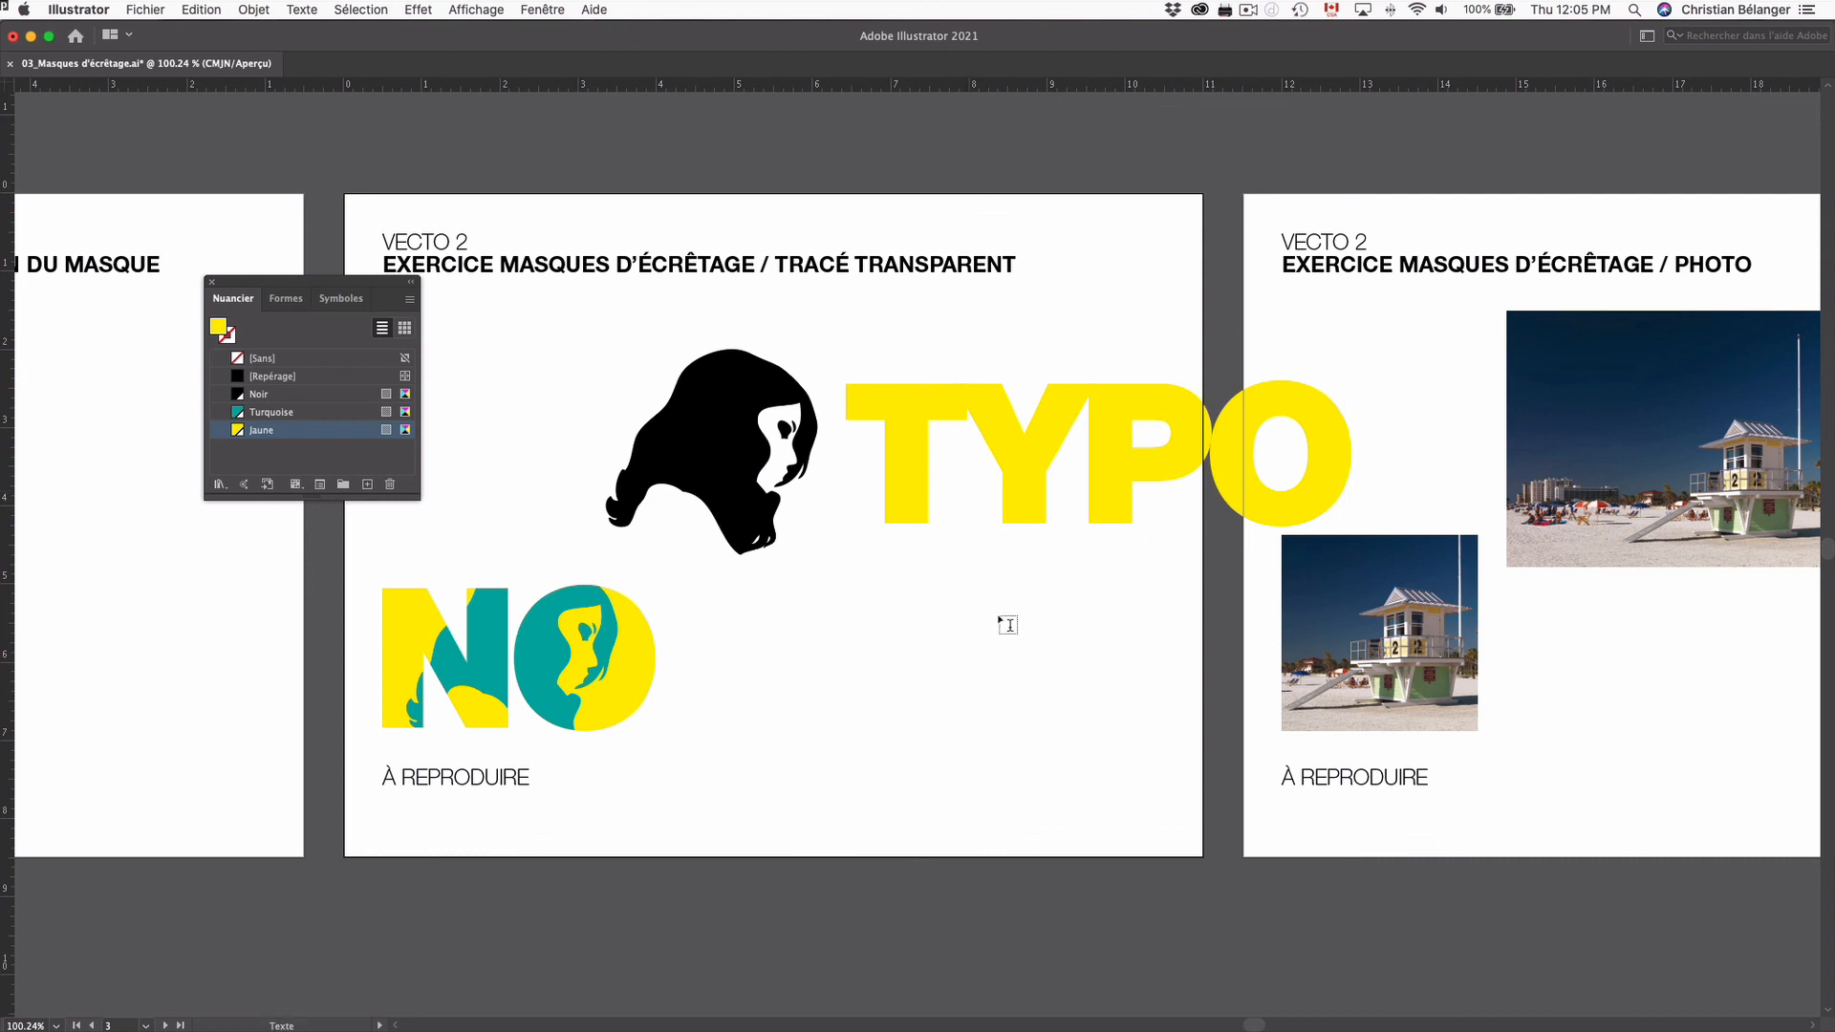
key(Escape)
Move the TYPO text over the black head and make a clipping mask from the text and the head
drag(1114, 500, 778, 484)
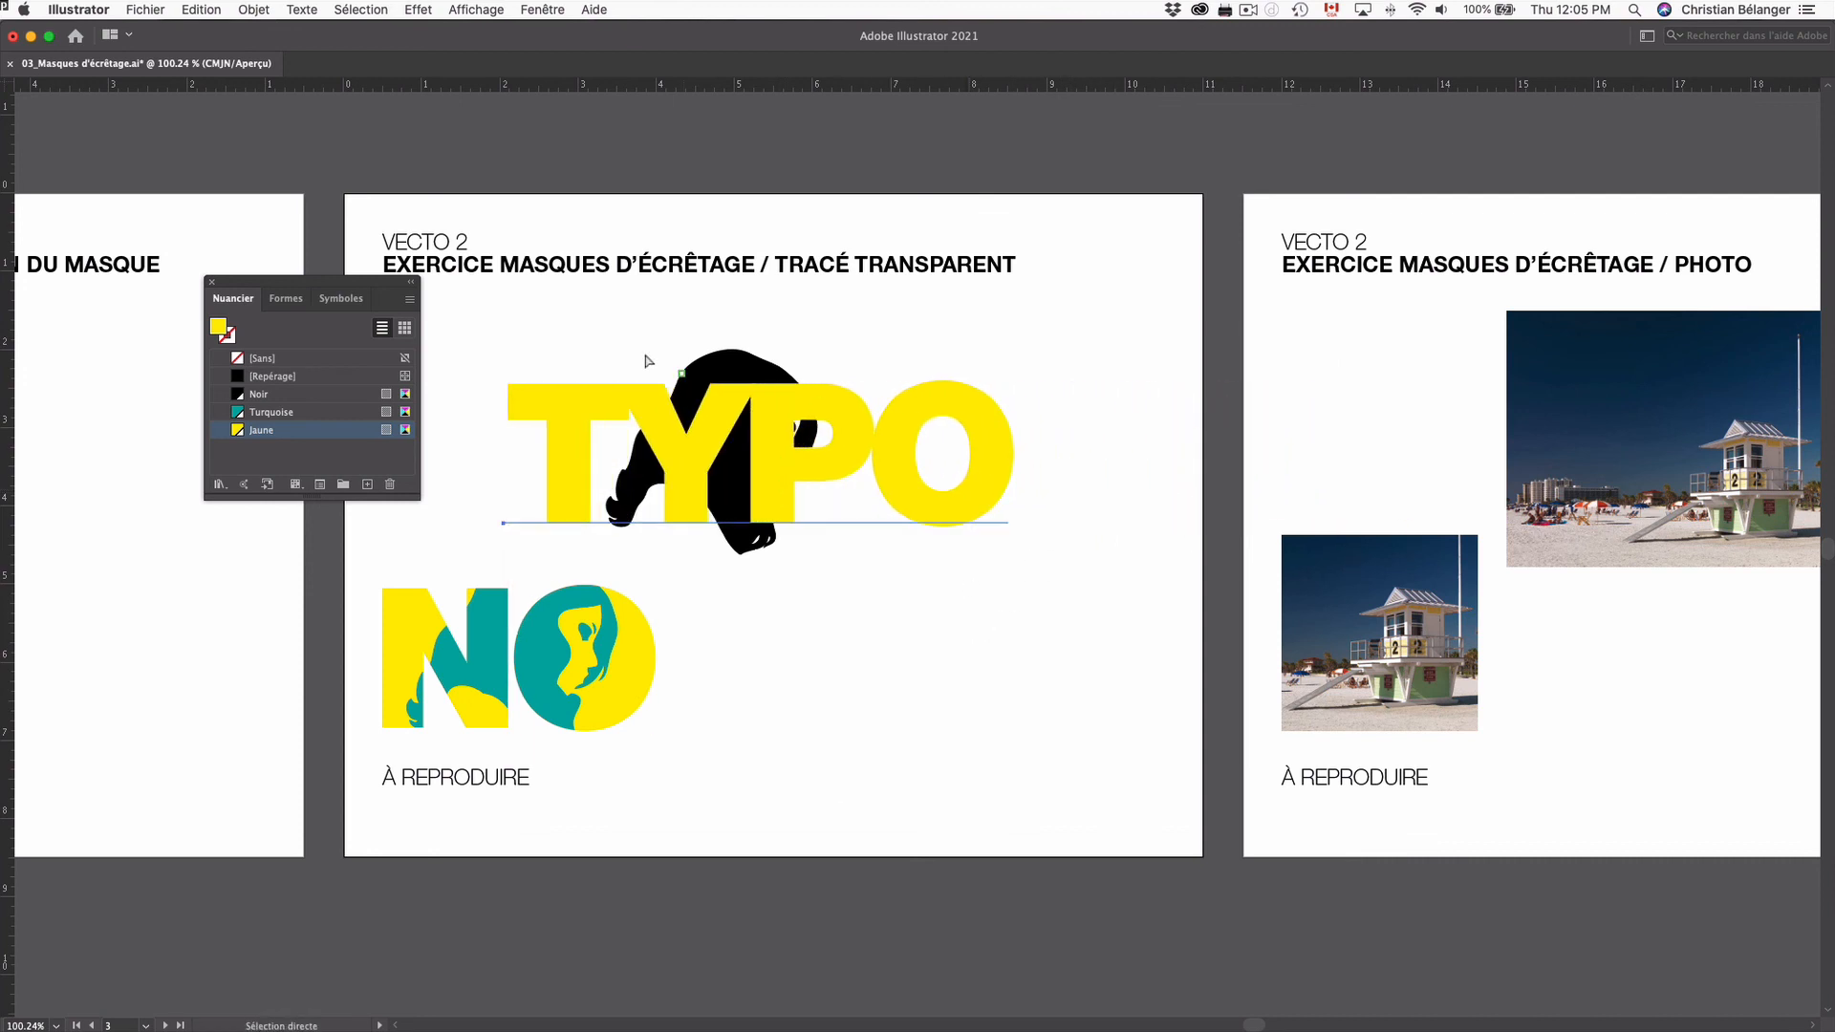
drag(535, 344, 950, 562)
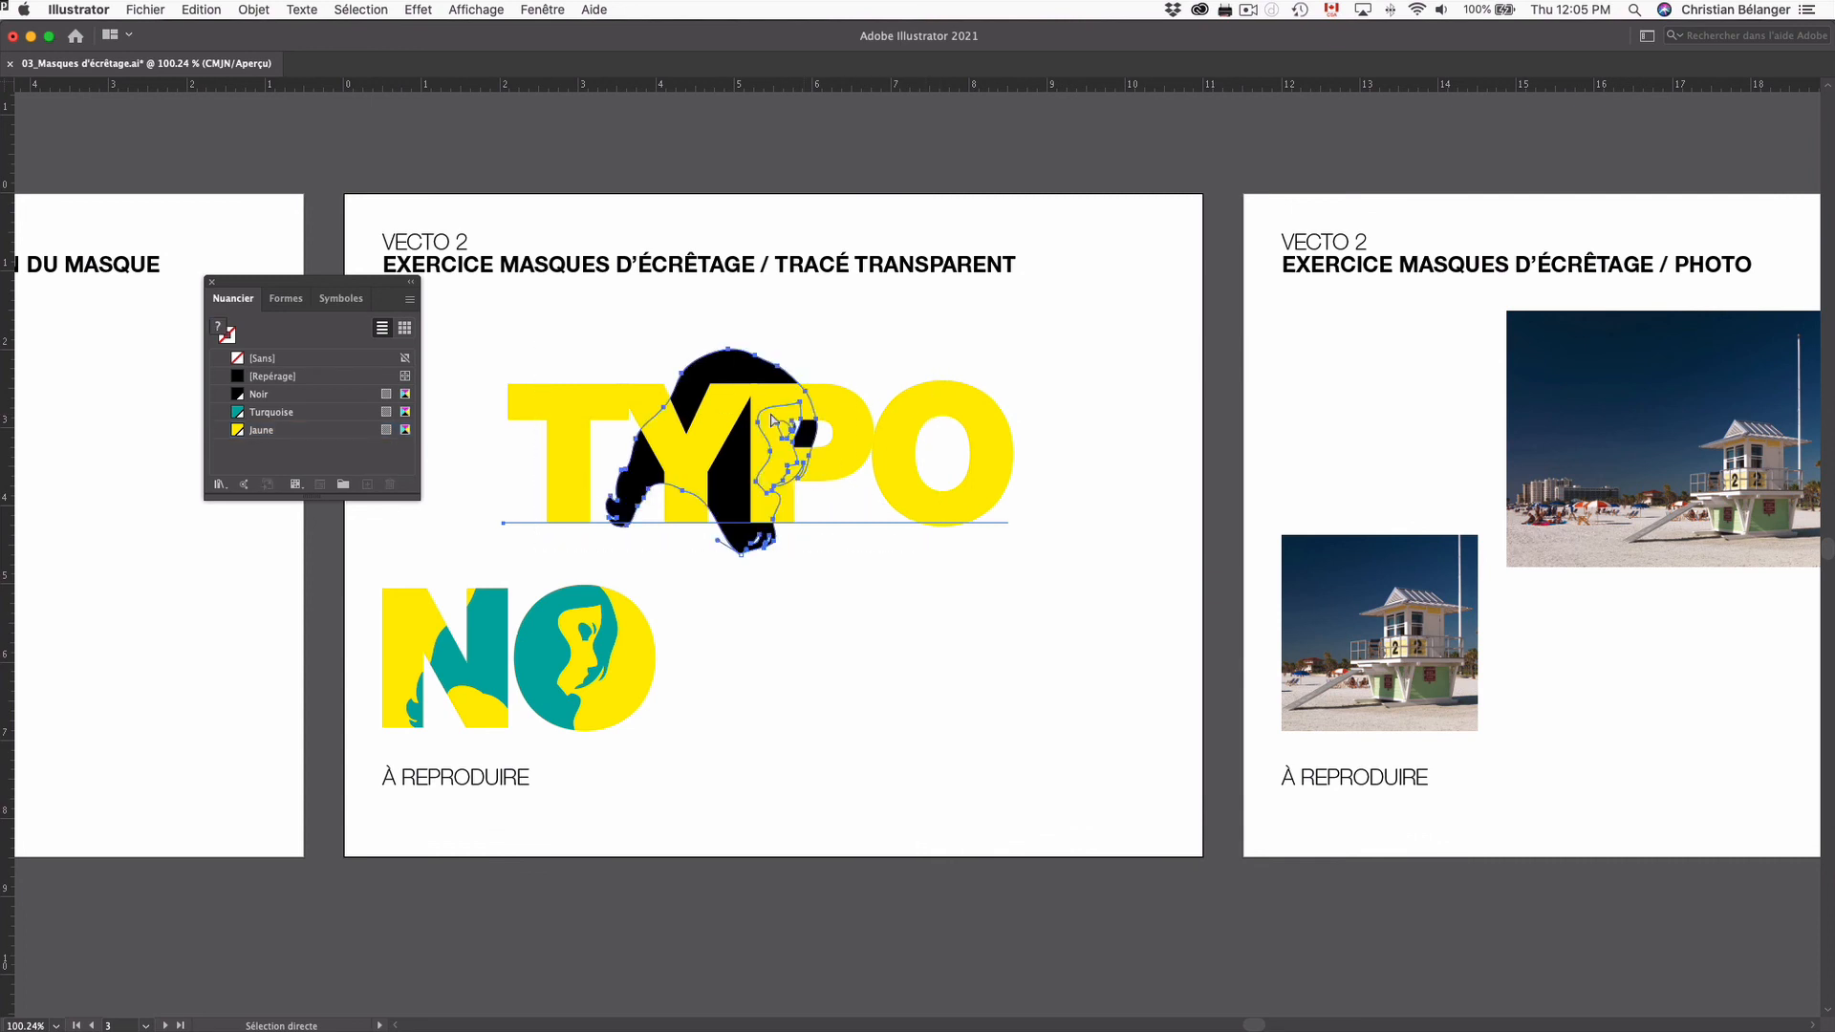
right_click(772, 419)
click(884, 576)
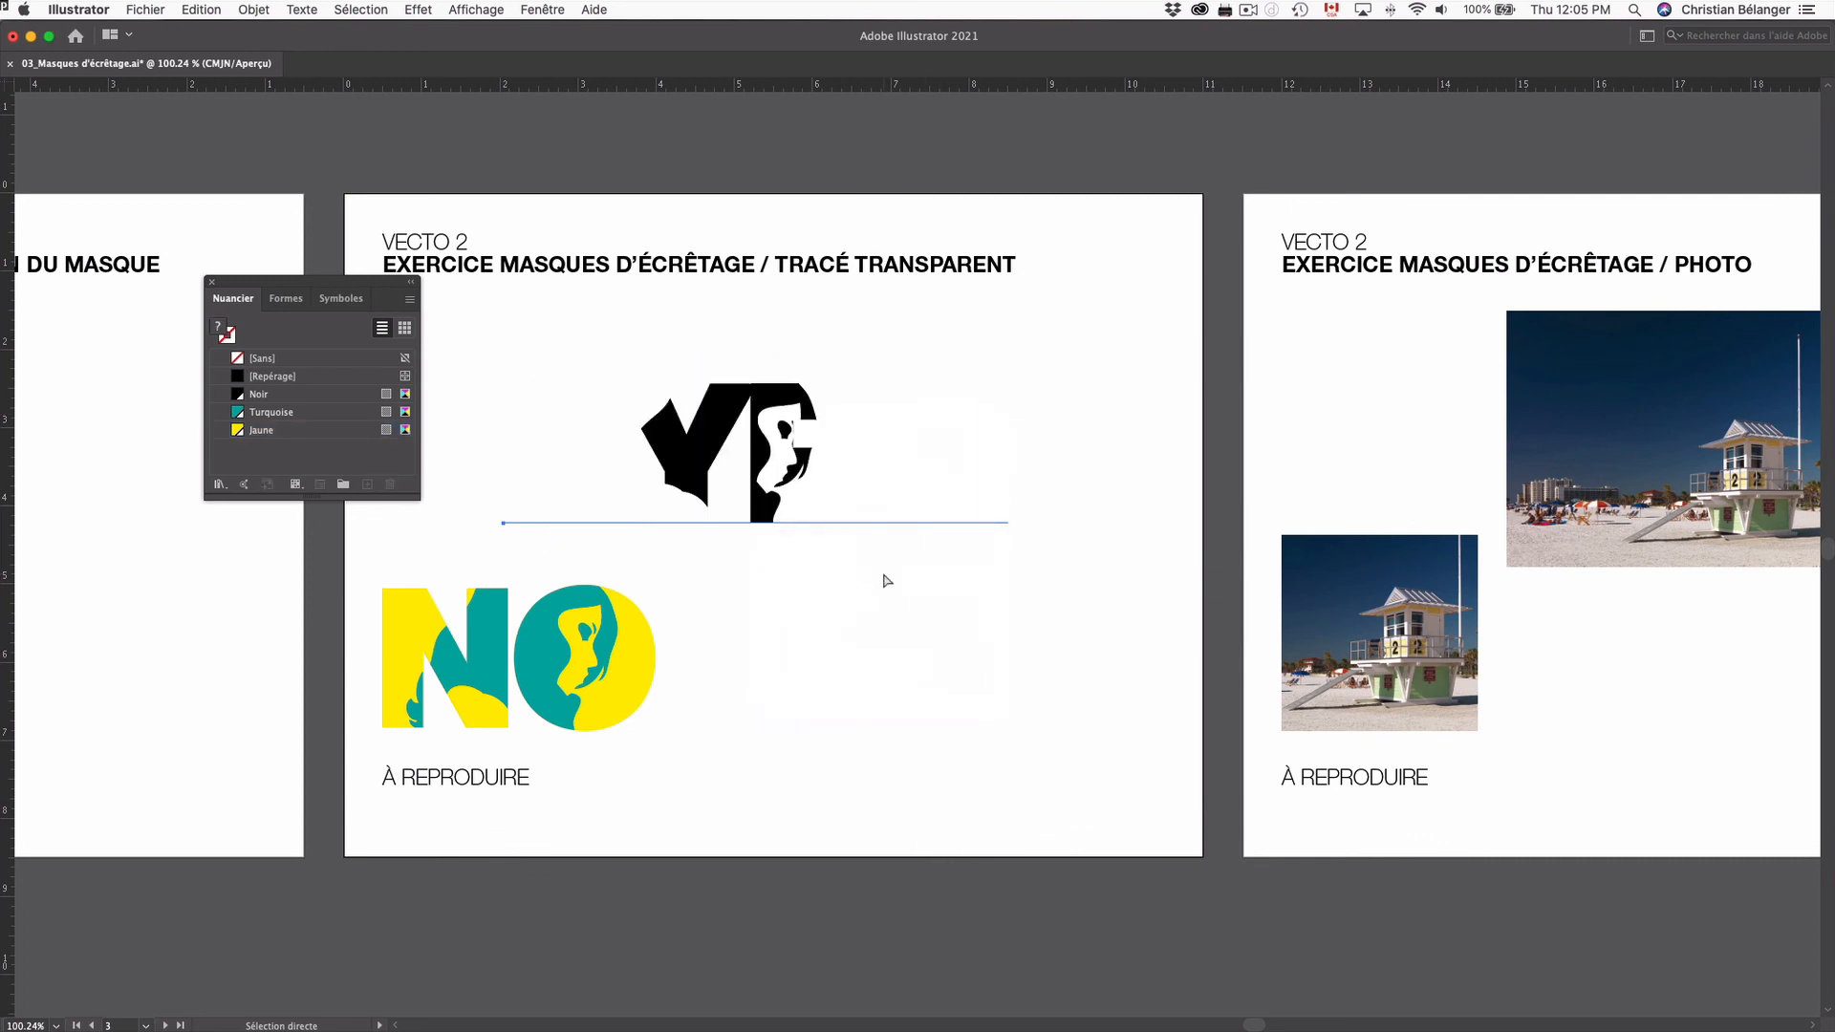
Directly select the TYPO mask text, fill it with the Turquoise swatch, and deselect it
click(878, 604)
click(601, 526)
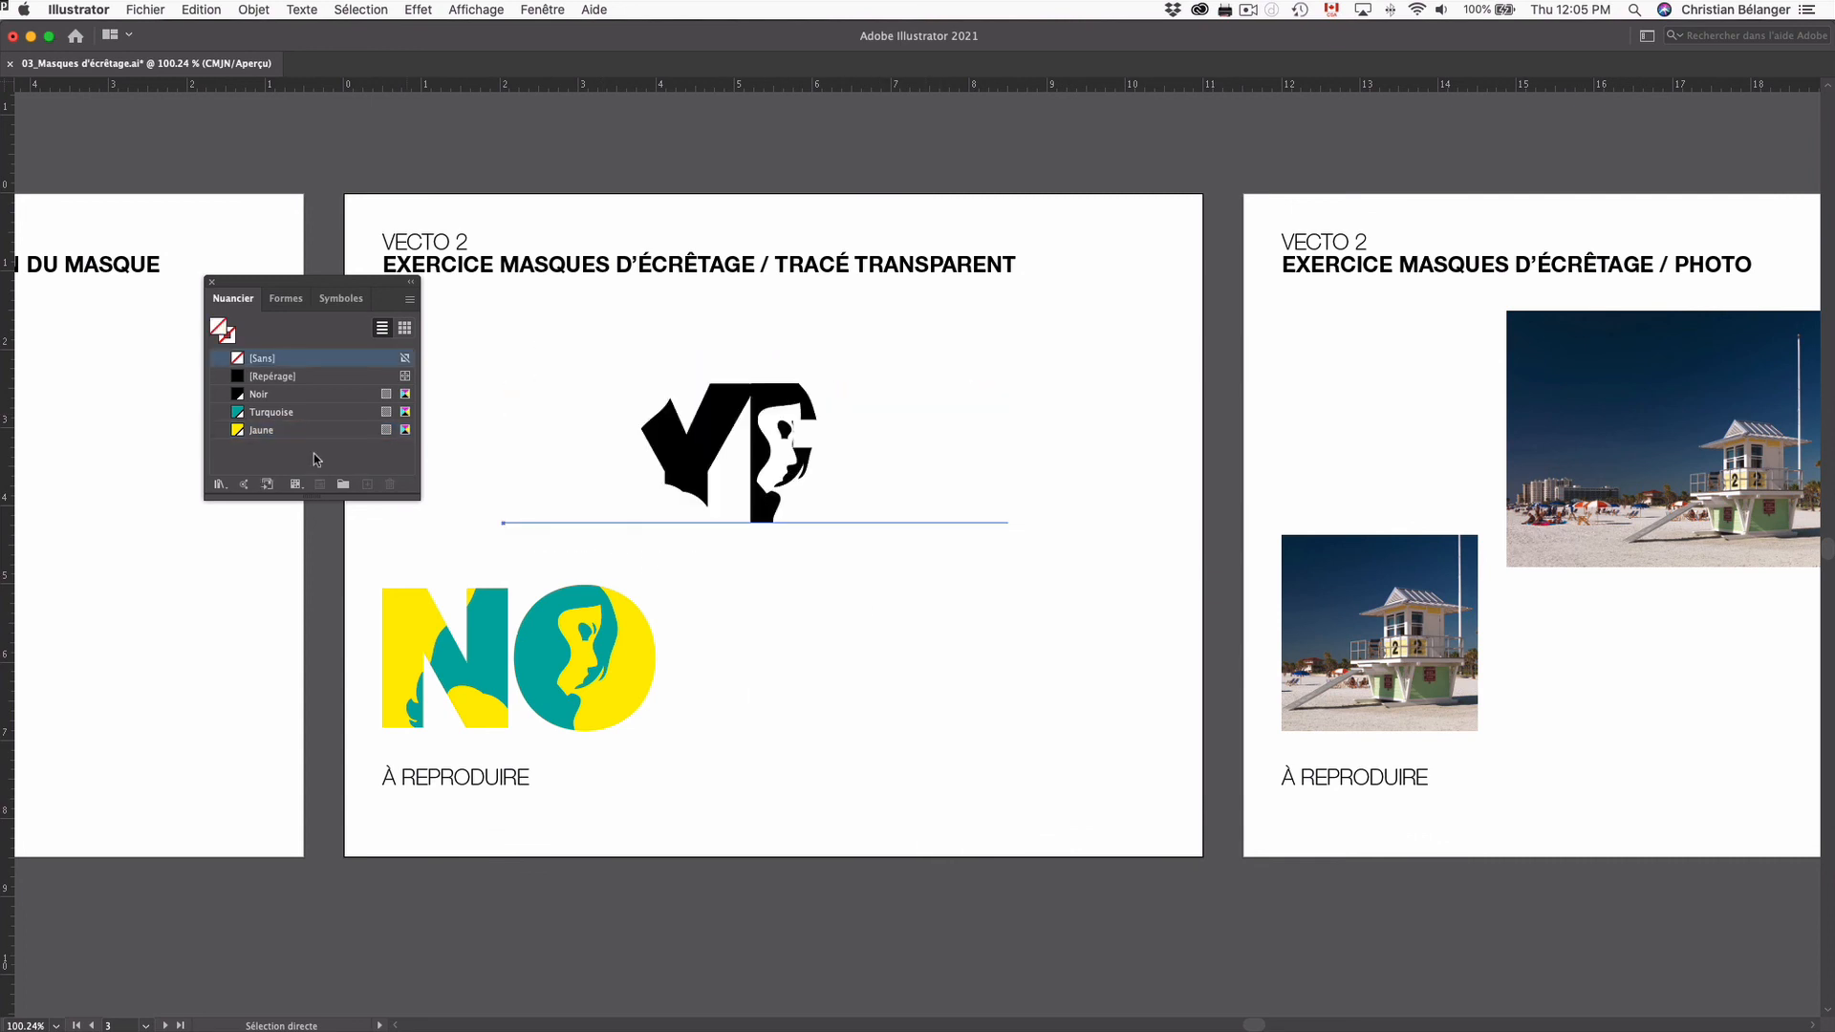
click(302, 414)
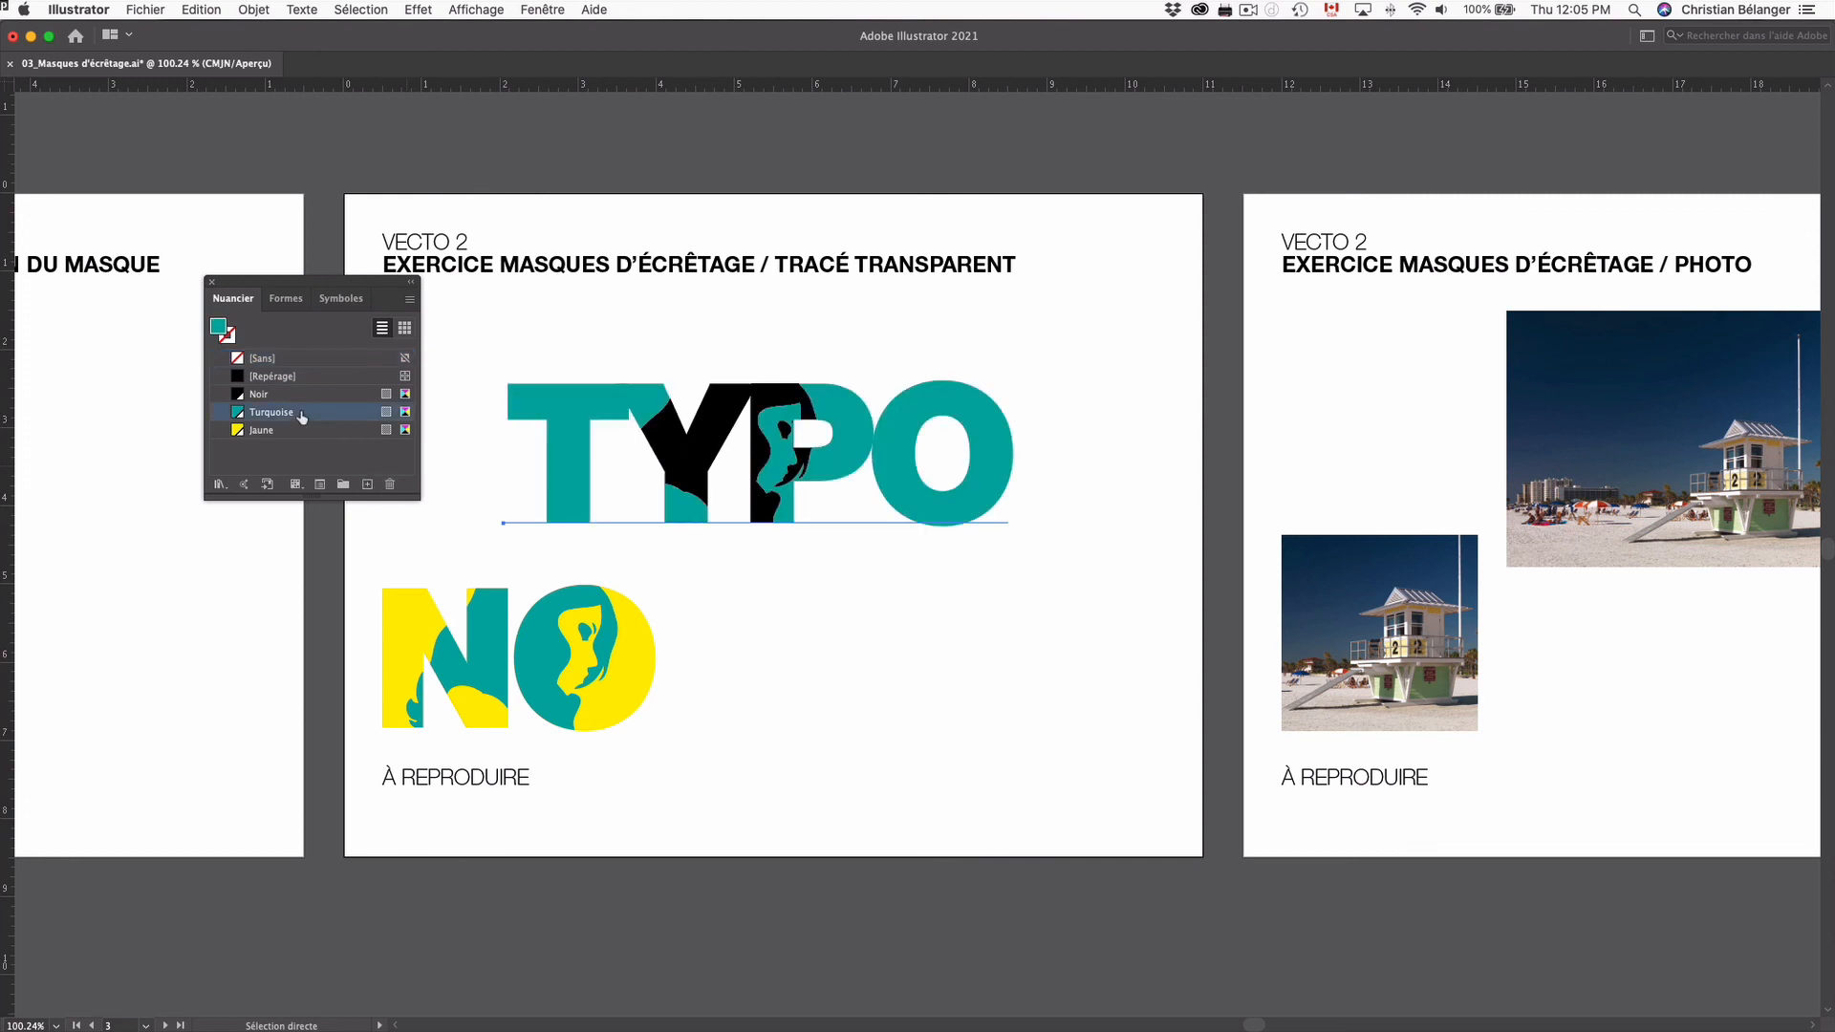
click(925, 728)
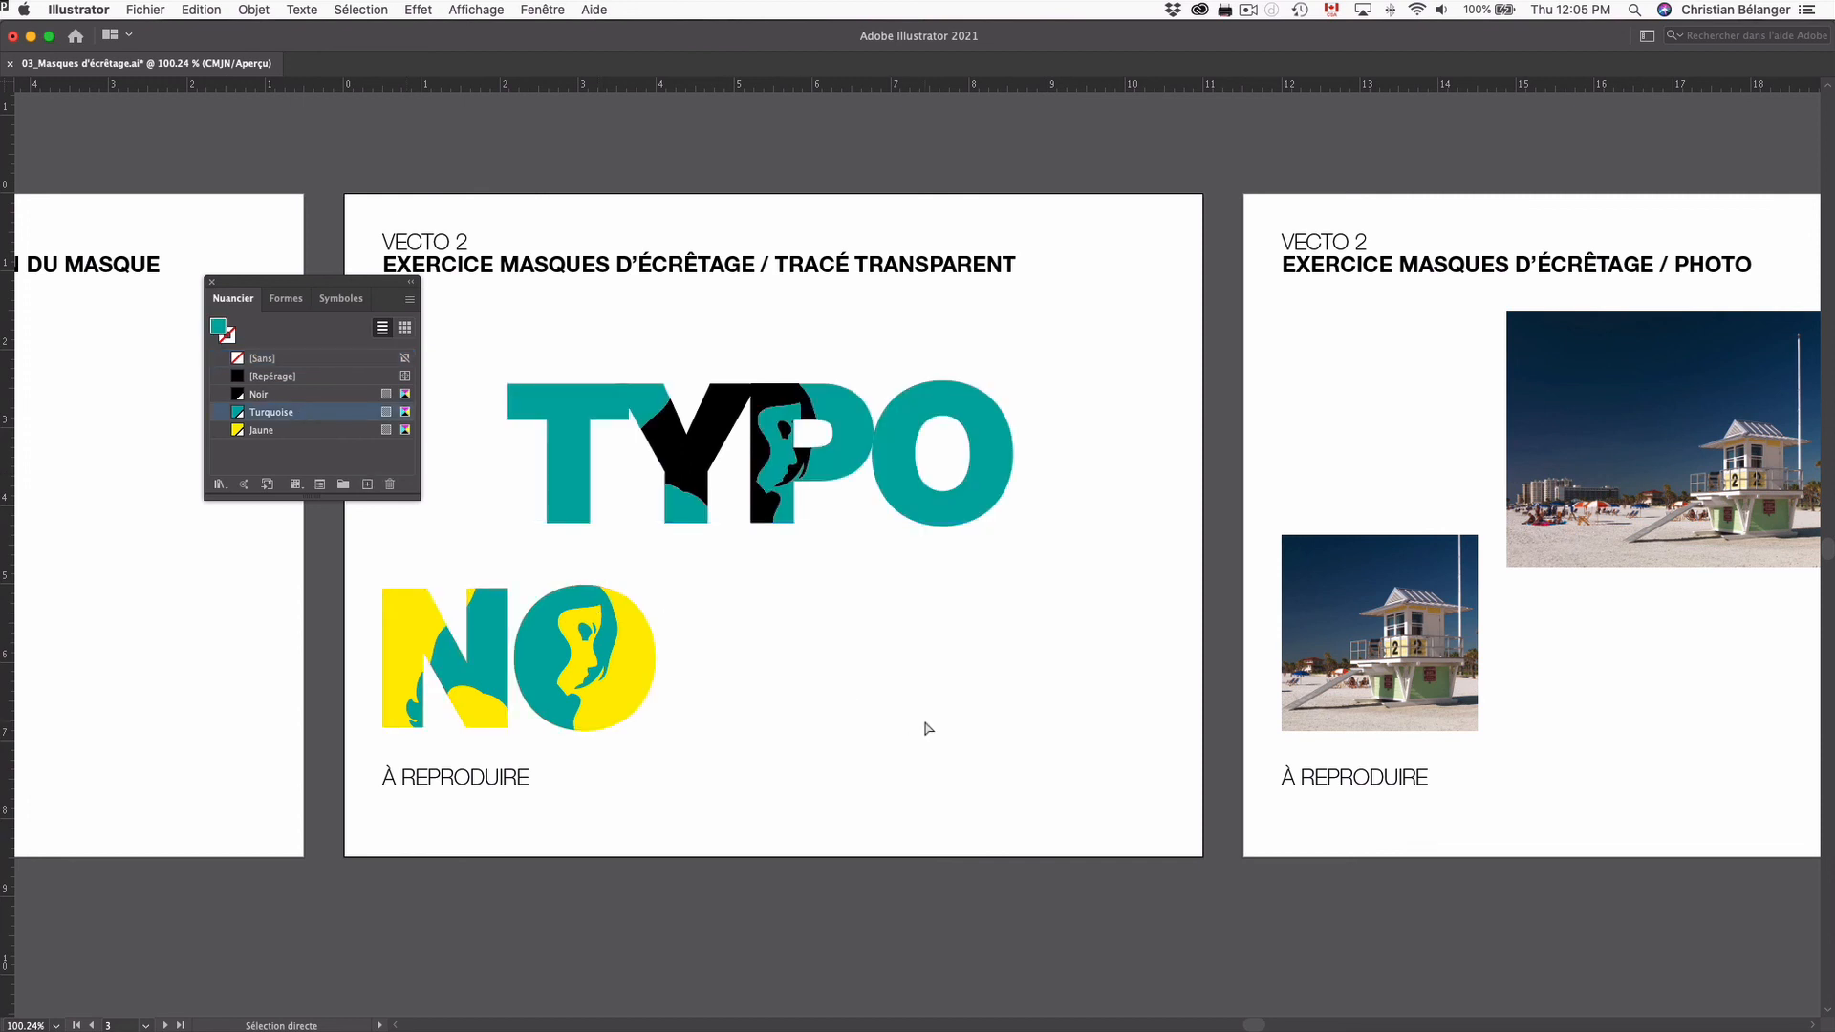